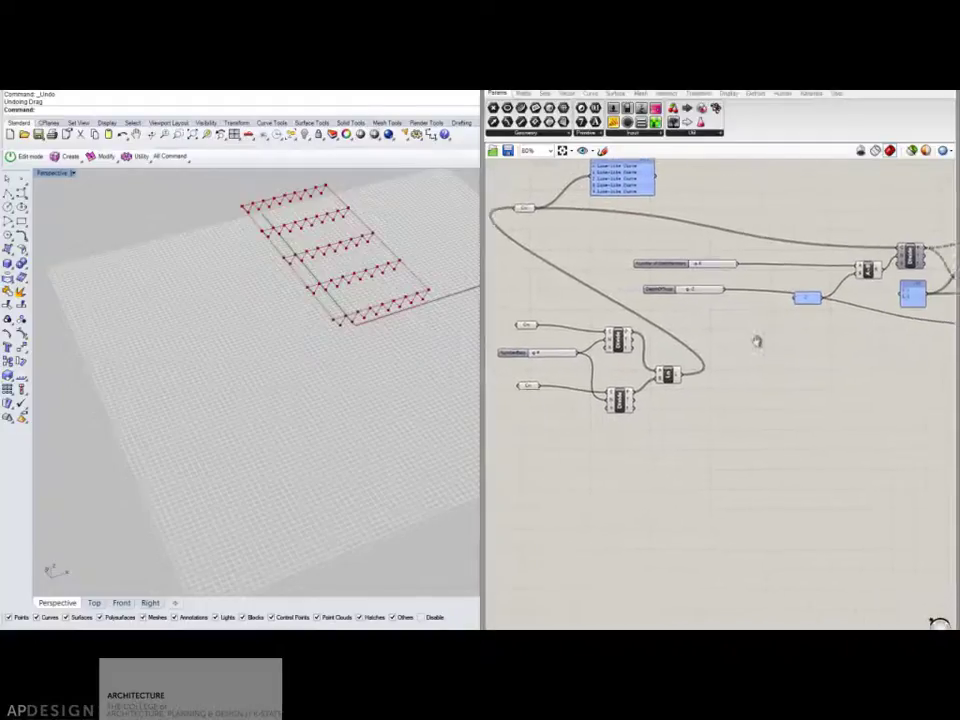
Step: Examine the Unit Z vector feeding the Move component and the trusses in the perspective view
scroll(711, 349, "down", 2)
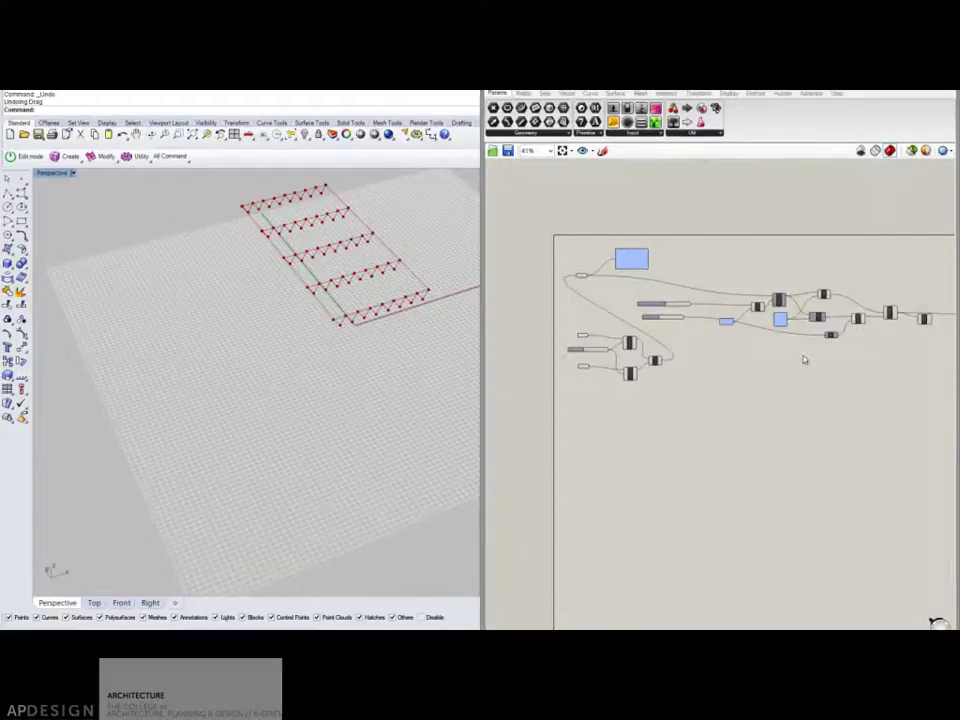
scroll(825, 360, "up", 5)
left_click_drag(736, 329, 728, 356)
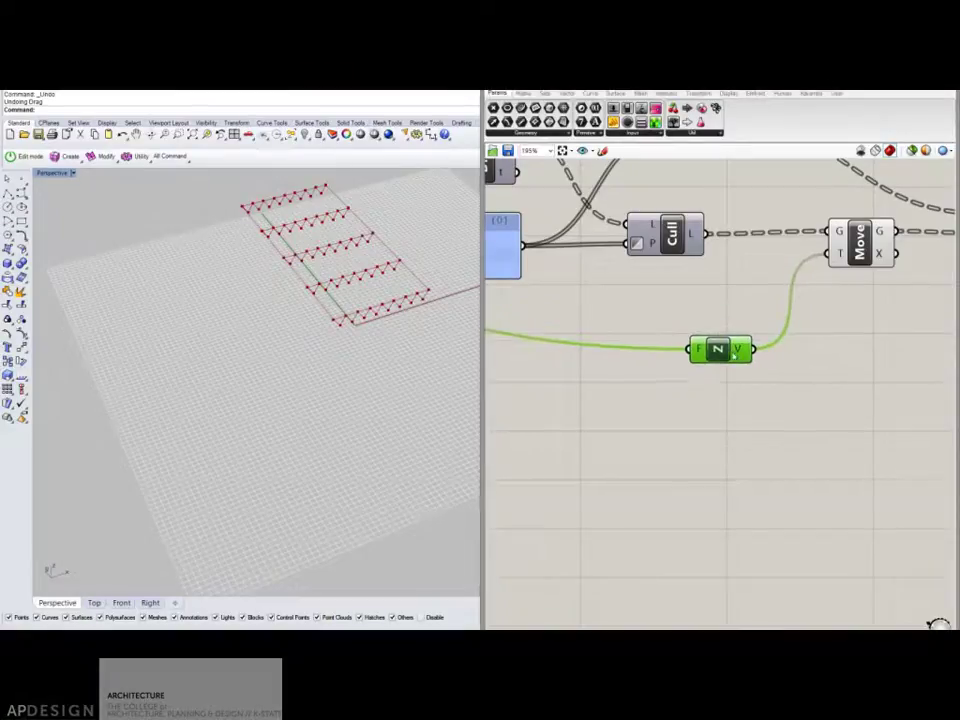
right_click_drag(694, 370, 754, 343)
scroll(756, 341, "down", 5)
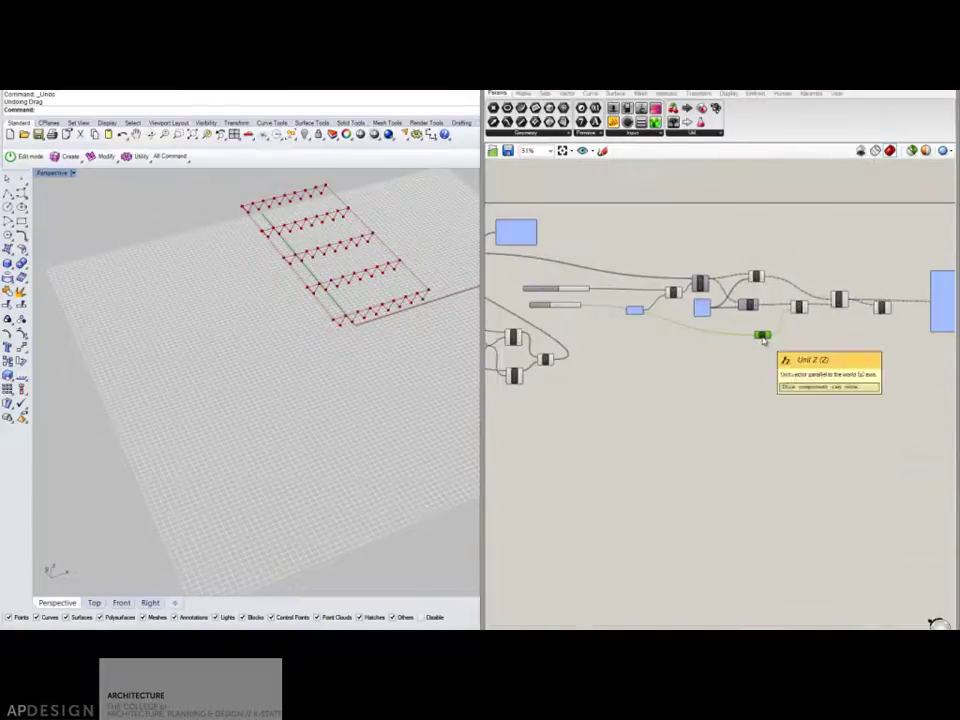
scroll(343, 324, "up", 8)
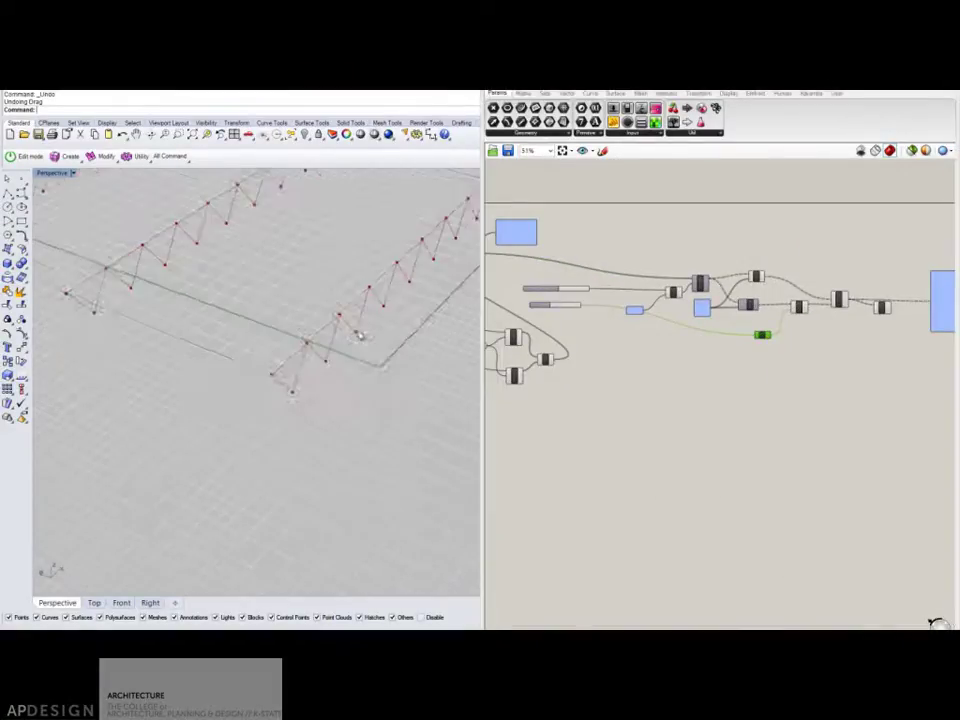
right_click_drag(351, 313, 315, 295)
scroll(740, 345, "up", 1)
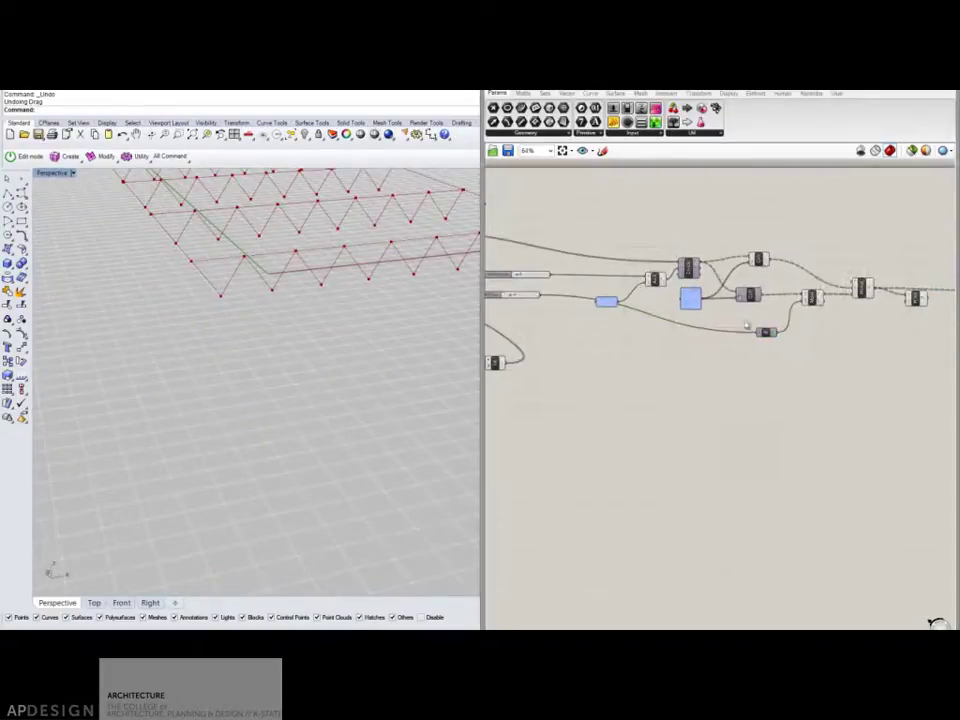
Step: Add a Graph Mapper and place it below the cull pattern panel, before the Unit Z component
double_click(772, 416)
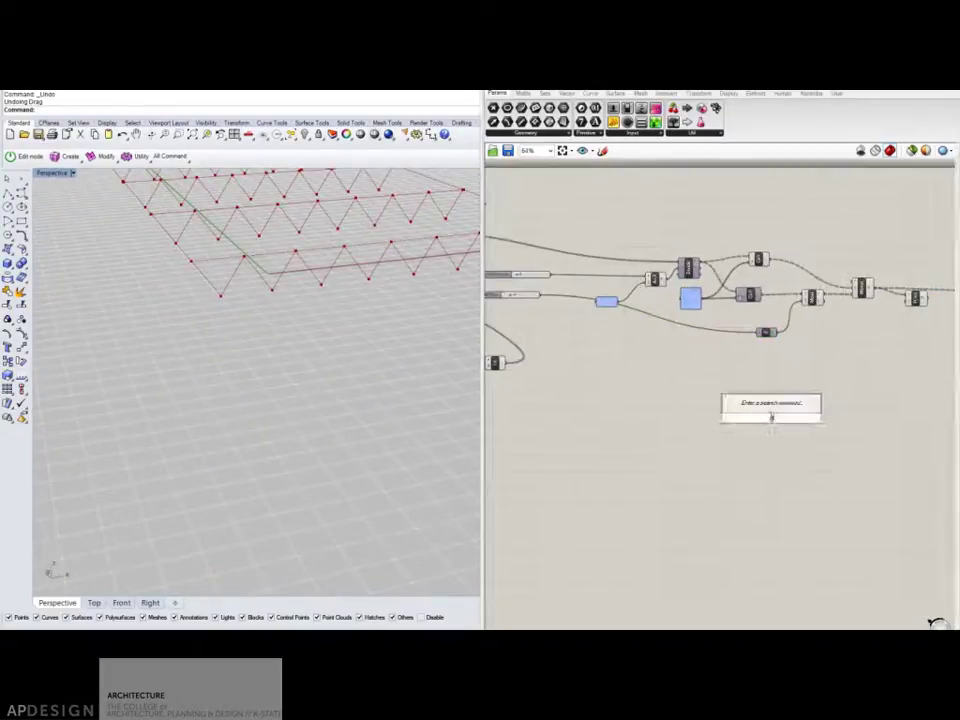
type("grou")
key("BackSpace")
key("BackSpace")
type("aph")
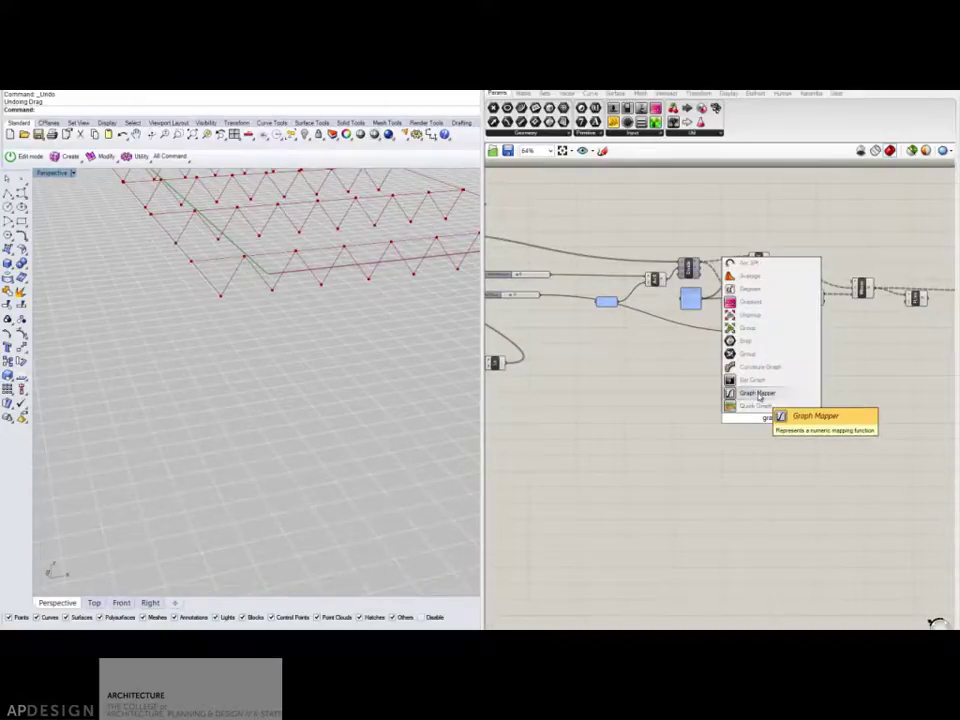
left_click(759, 397)
scroll(759, 402, "up", 4)
scroll(760, 404, "down", 2)
right_click_drag(744, 396, 633, 341)
right_click_drag(738, 388, 899, 410)
scroll(838, 407, "up", 1)
left_click_drag(838, 407, 675, 306)
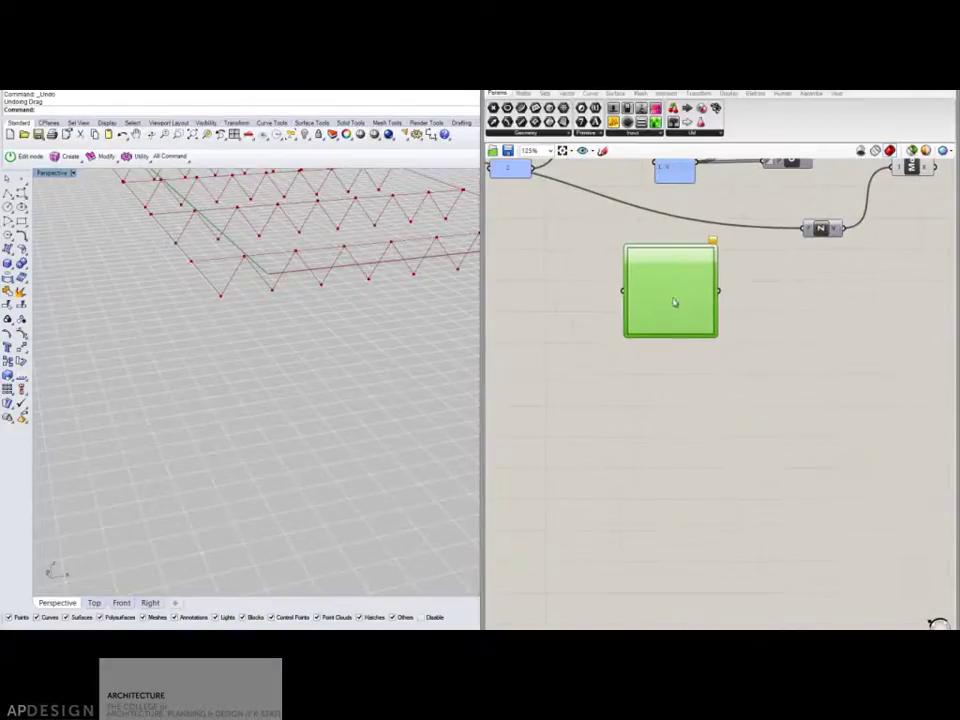
Step: Move the curve inputs, slider, Divide and Line components so they sit ahead of the Crv parameter they feed
right_click_drag(685, 318, 865, 422)
scroll(865, 422, "down", 1)
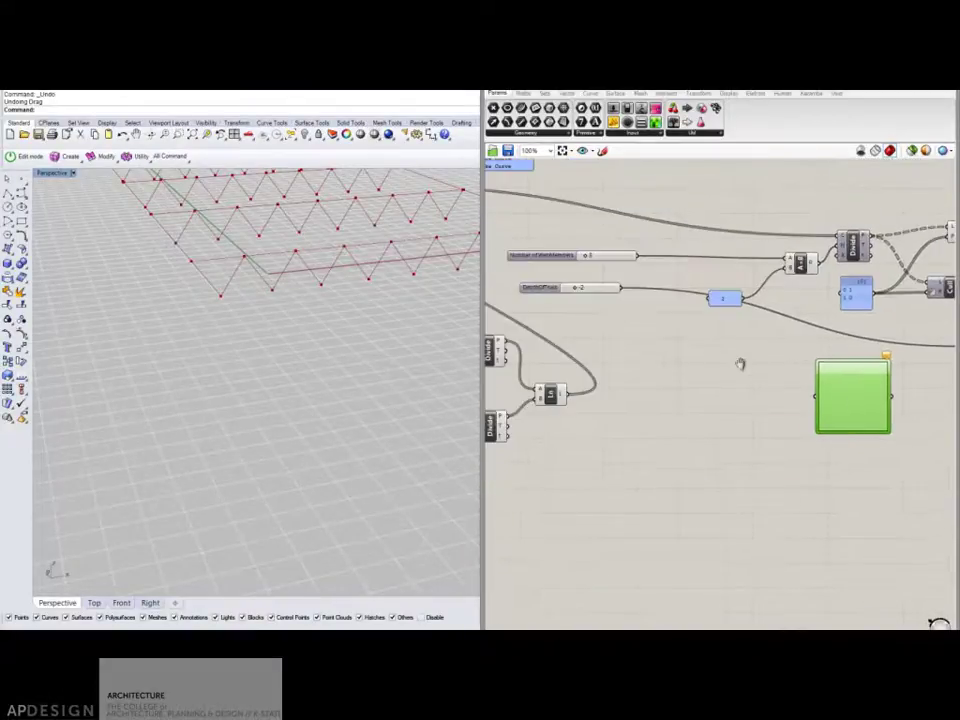
scroll(768, 356, "down", 3)
scroll(768, 356, "down", 3)
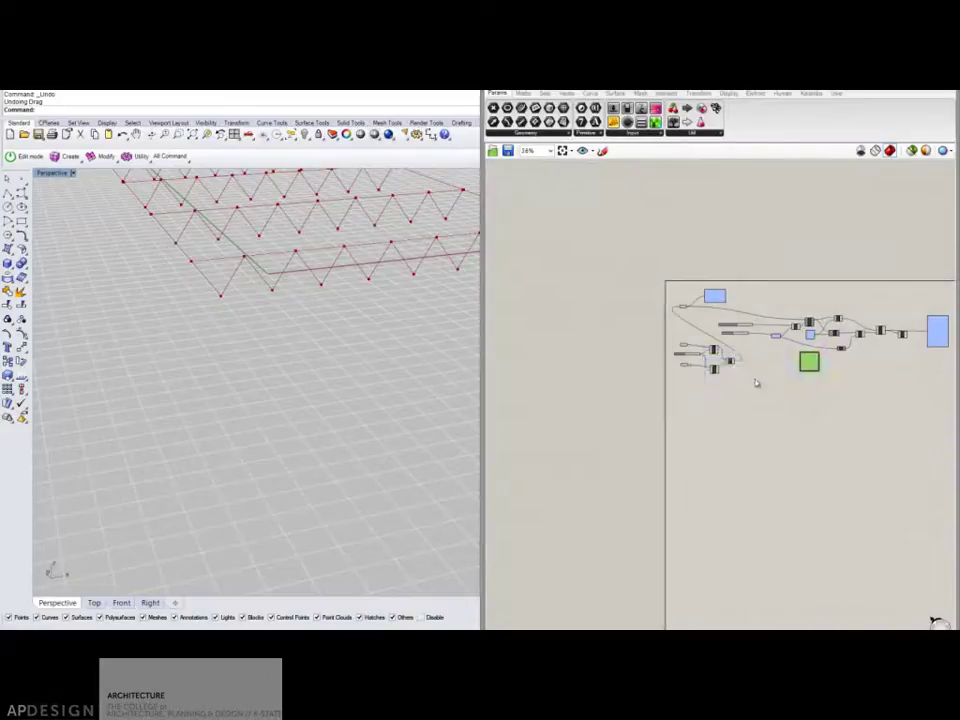
left_click_drag(752, 390, 662, 325)
left_click_drag(748, 391, 742, 312)
Step: Put the Crv parameter in its own group and colour the group red
scroll(640, 302, "up", 5)
key("ctrl+g")
left_click(740, 323)
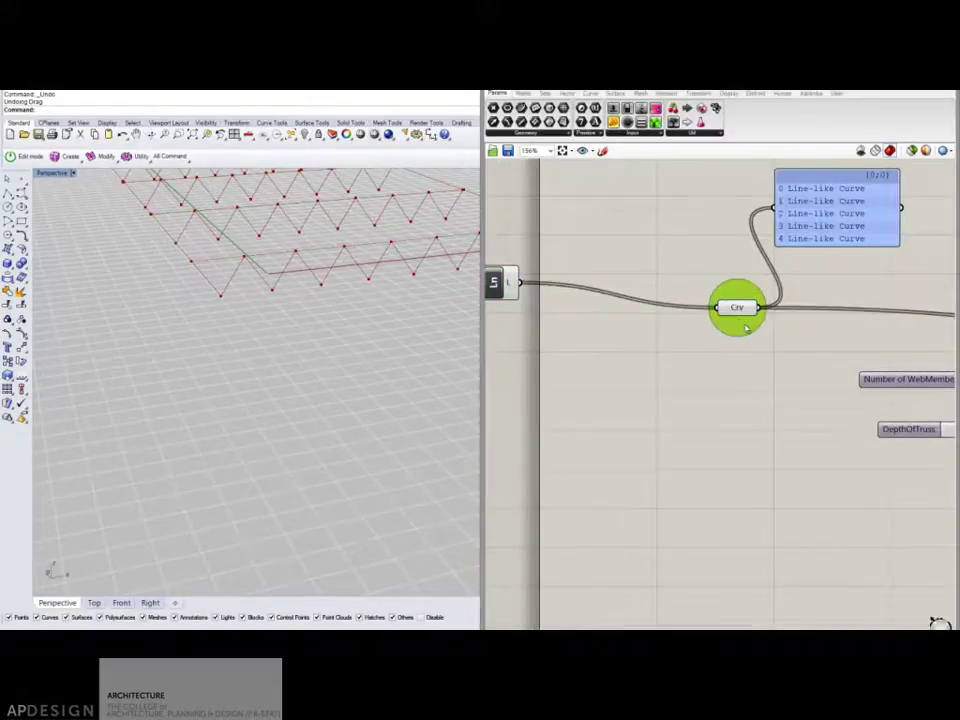
right_click(745, 328)
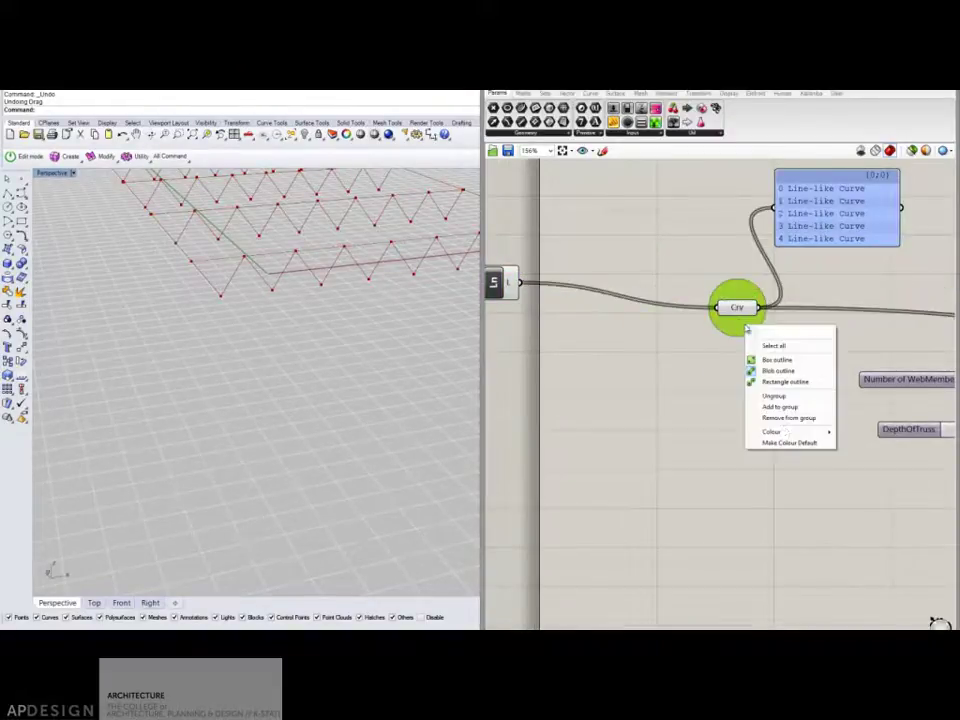
left_click(671, 465)
left_click(744, 330)
right_click(744, 329)
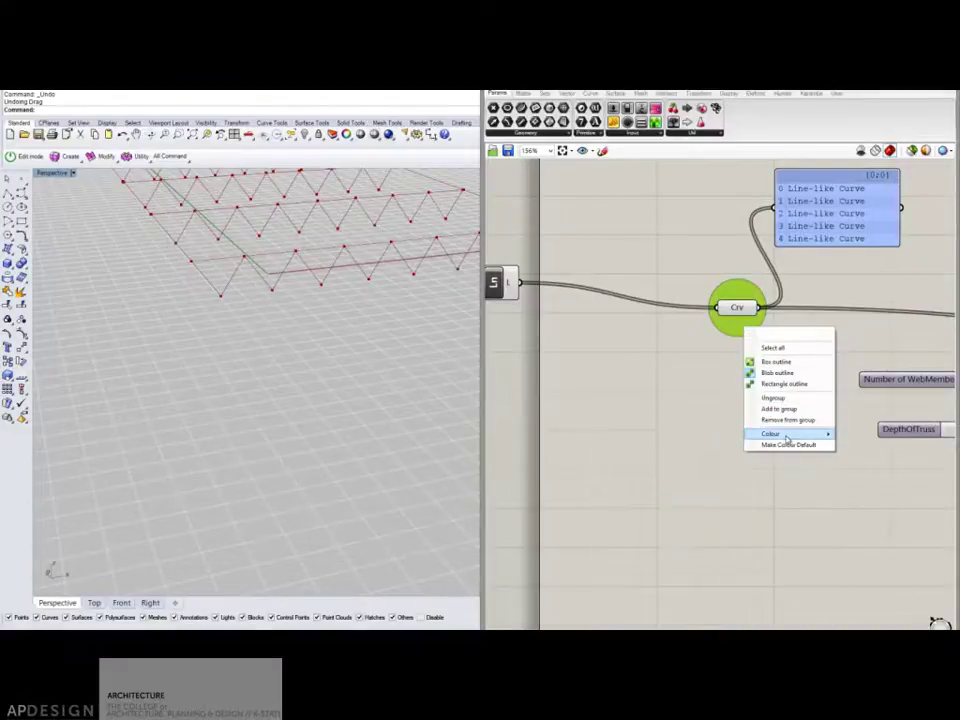
mouse_move(787, 436)
left_click(668, 466)
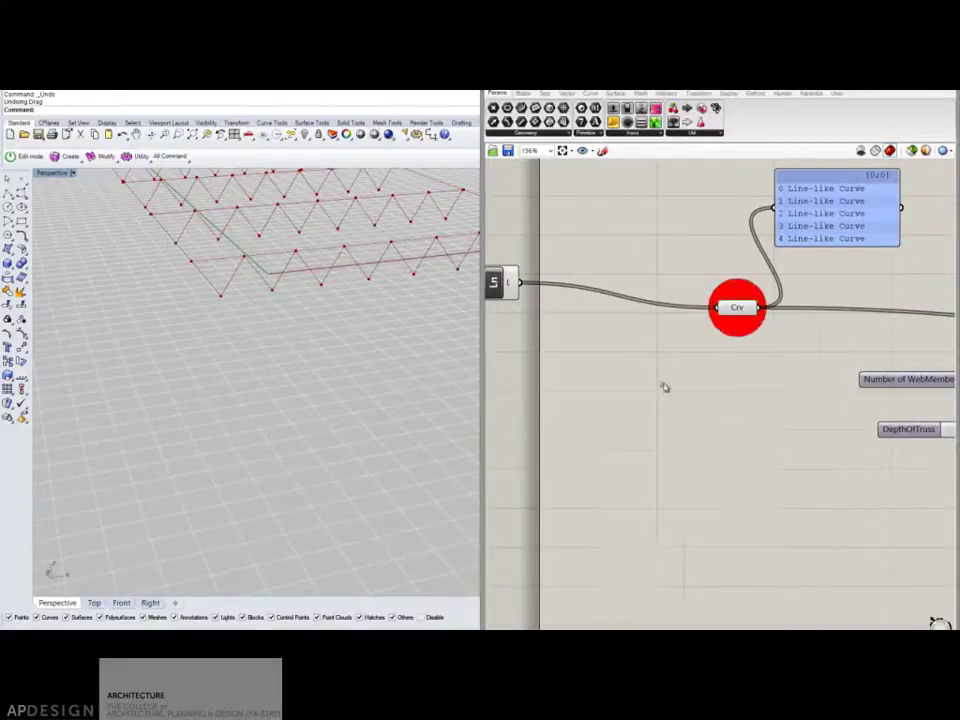
Step: Delete the panel connected to the grouped Crv parameter
scroll(710, 386, "down", 5)
scroll(710, 386, "down", 1)
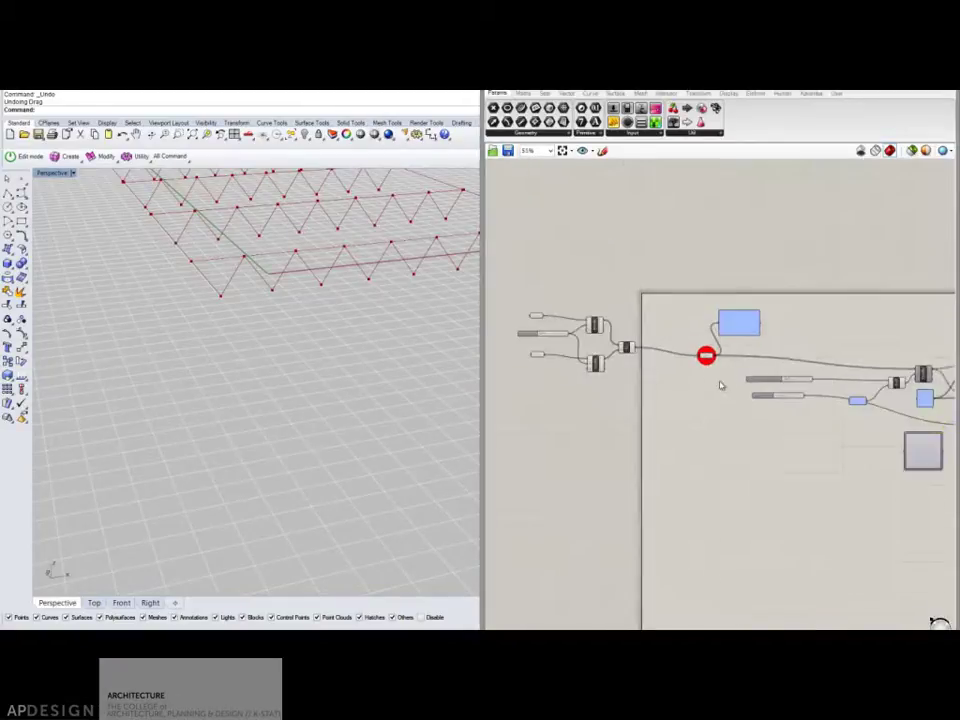
left_click(737, 330)
key("Delete")
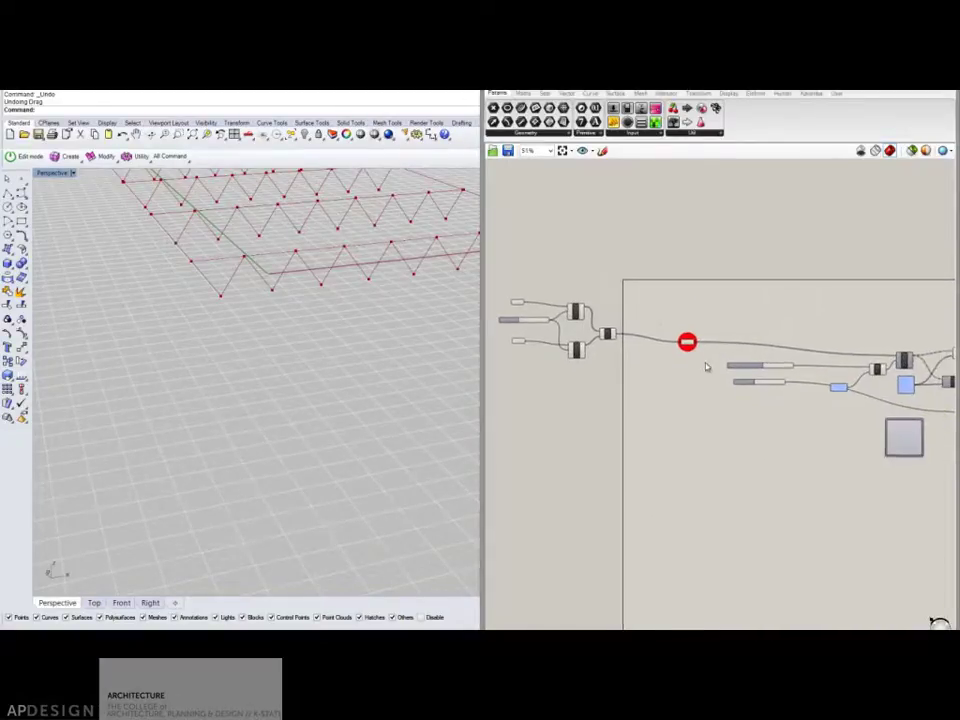
Step: Reposition the Graph Mapper below the A×B multiplication component and the cull pattern panel
left_click(688, 339)
scroll(680, 337, "up", 3)
scroll(680, 337, "up", 1)
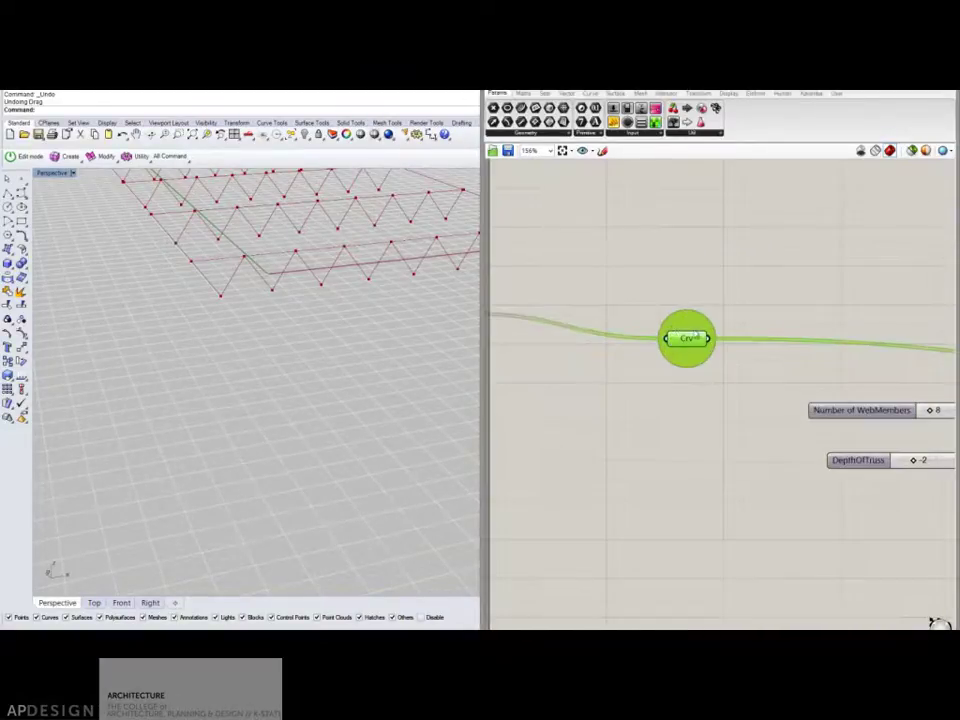
scroll(700, 345, "down", 4)
scroll(700, 345, "up", 2)
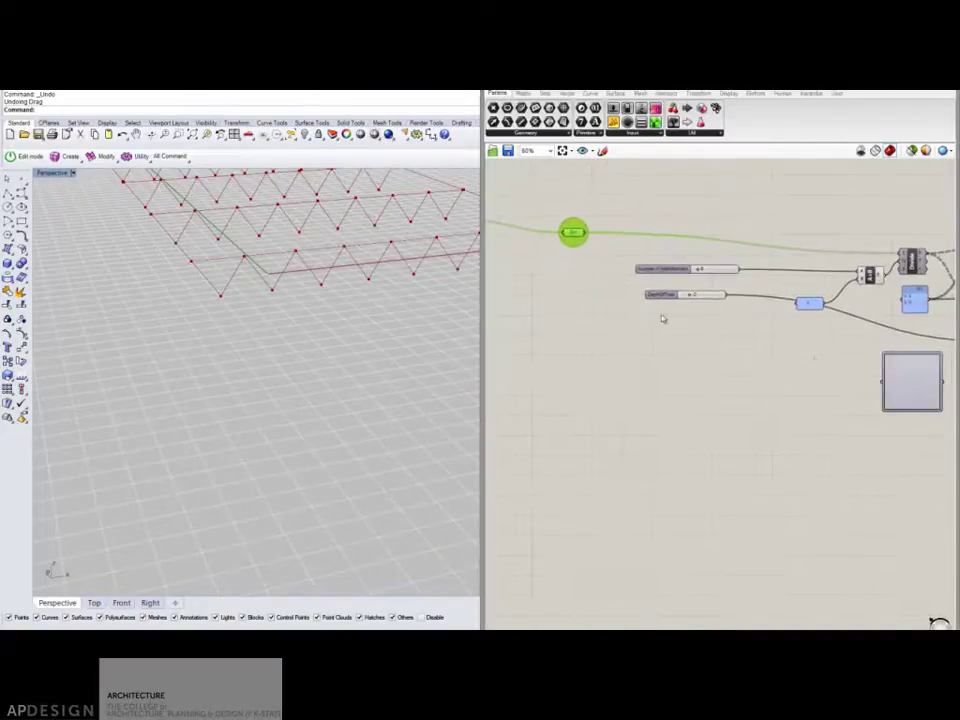
left_click_drag(921, 381, 834, 364)
right_click_drag(887, 364, 655, 360)
scroll(655, 359, "up", 5)
left_click_drag(699, 354, 733, 354)
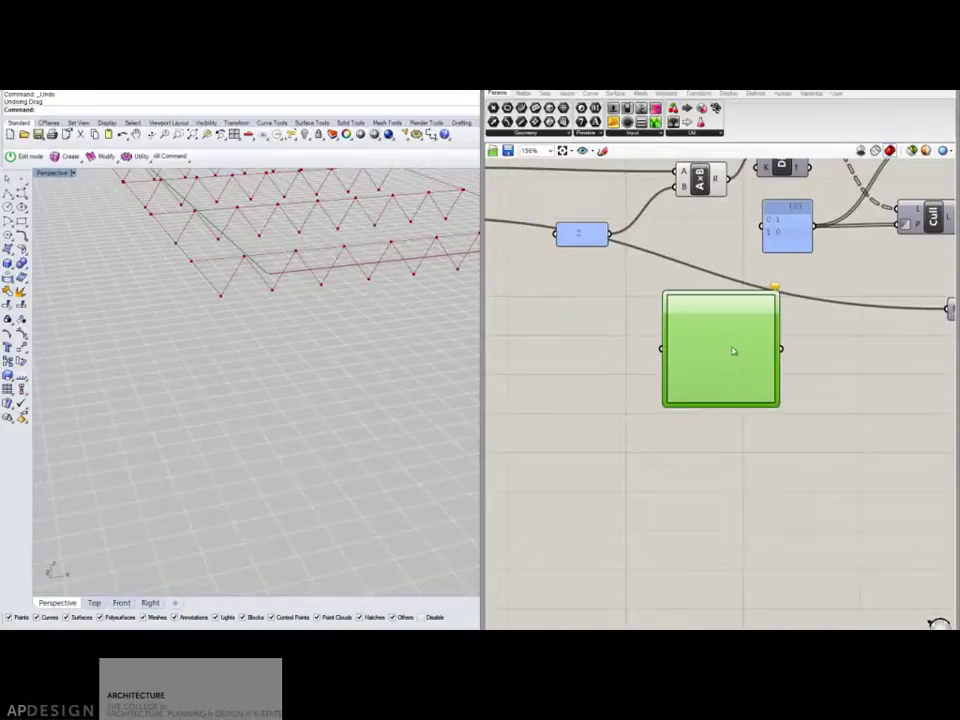
Step: Set the Graph Mapper's graph type to Linear and slide its lower control point slightly down along the line
right_click(735, 355)
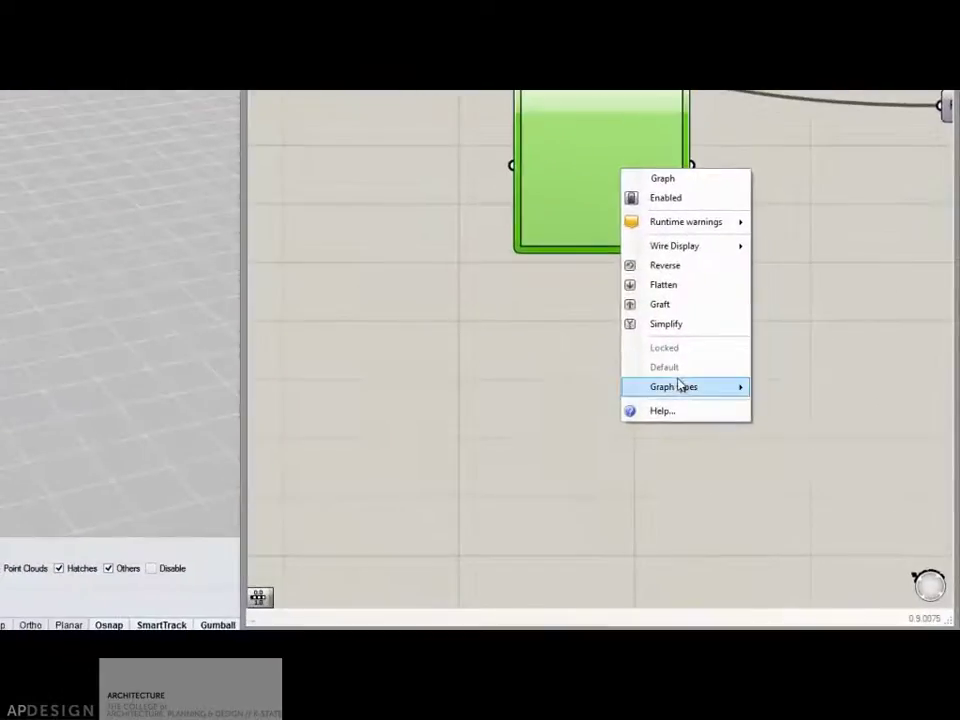
mouse_move(778, 498)
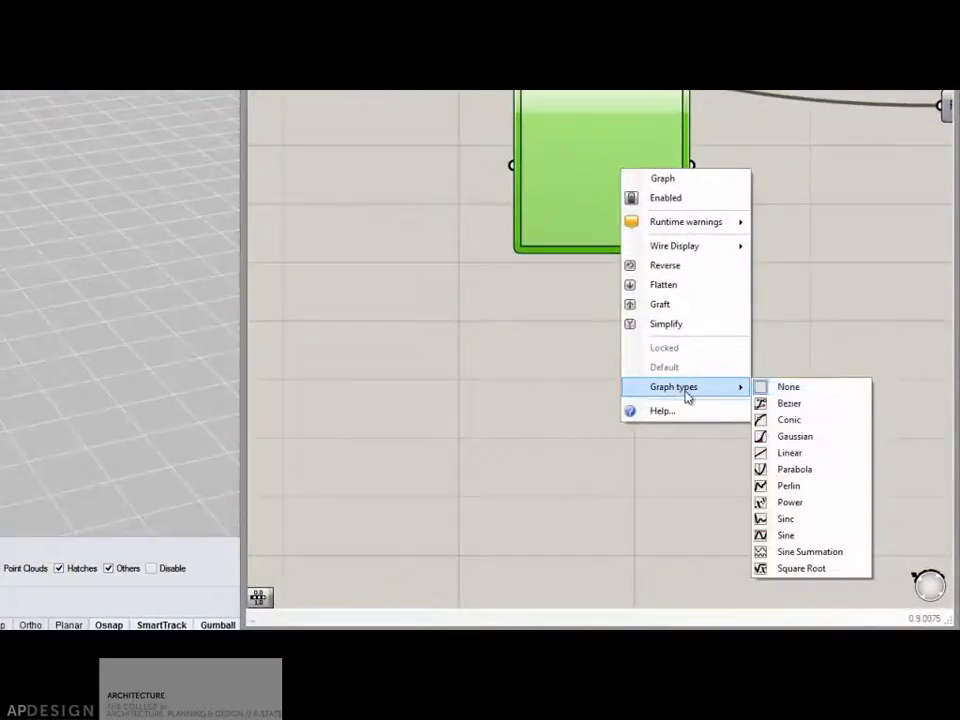
left_click(794, 457)
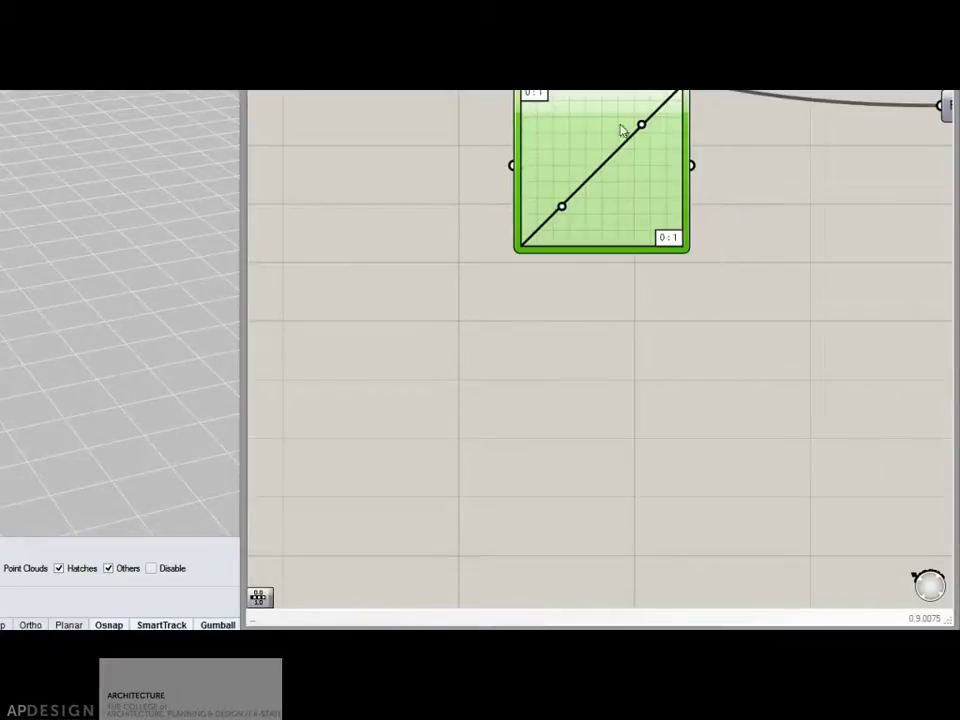
mouse_move(562, 207)
left_mouse_down()
mouse_move(557, 141)
mouse_move(558, 222)
mouse_move(554, 215)
left_mouse_up()
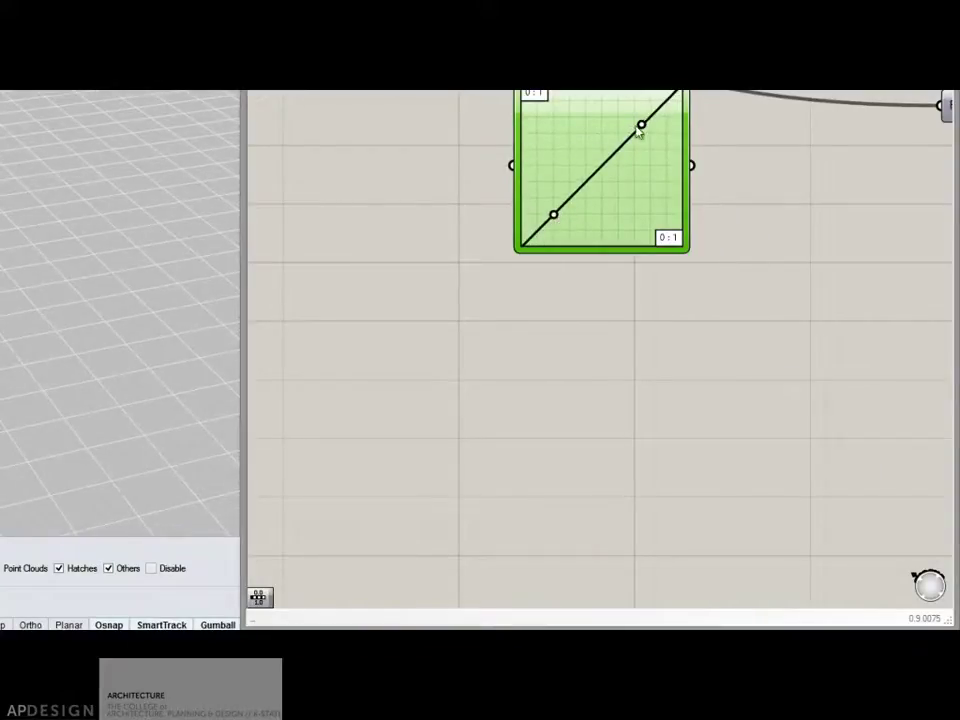
Step: Add a panel beside the Graph Mapper and connect the Graph Mapper's output to it
right_click_drag(540, 150, 630, 161)
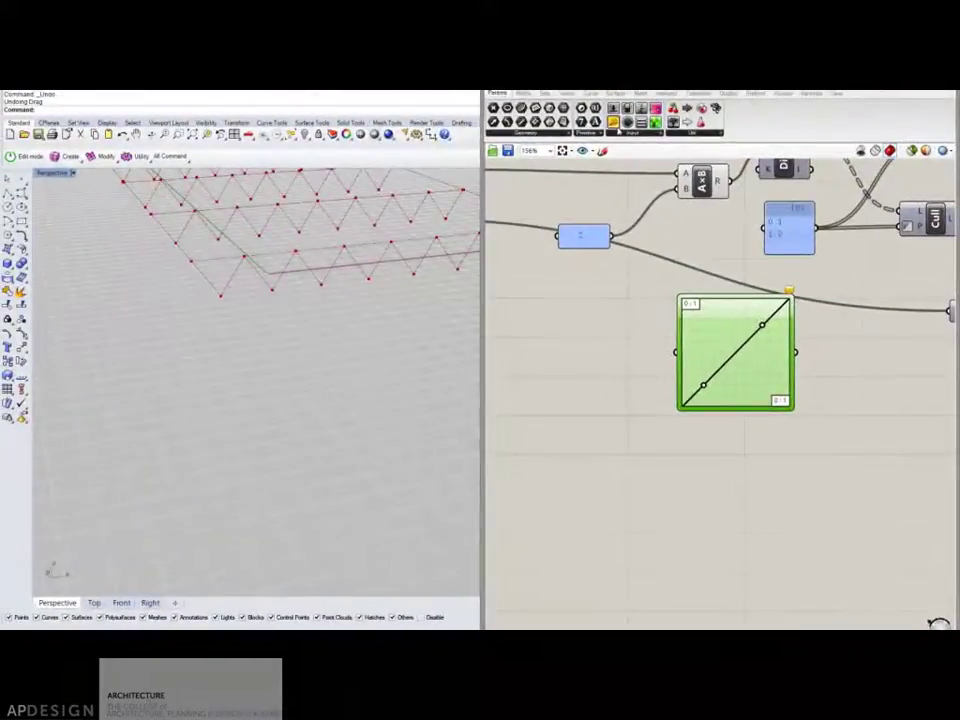
left_click(873, 384)
left_click(613, 122)
left_click(872, 380)
left_click_drag(796, 353, 814, 380)
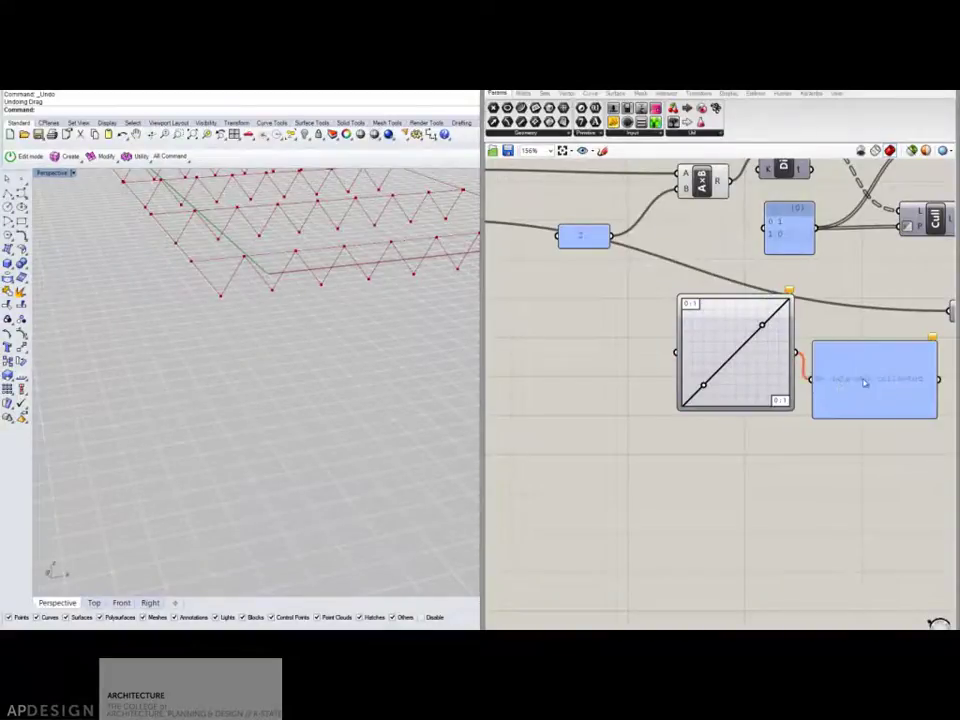
Step: Add a Range component ahead of the Graph Mapper, below the DepthOfTruss wire, and check its Domain input
right_click_drag(614, 341, 767, 360)
scroll(767, 360, "down", 2)
double_click(688, 350)
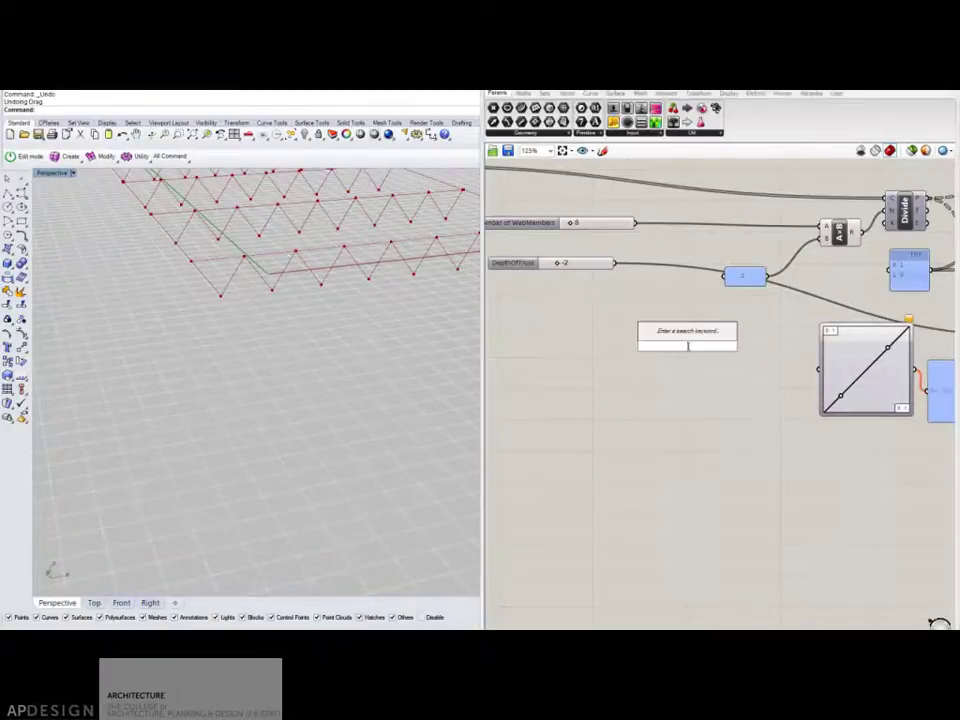
type("range")
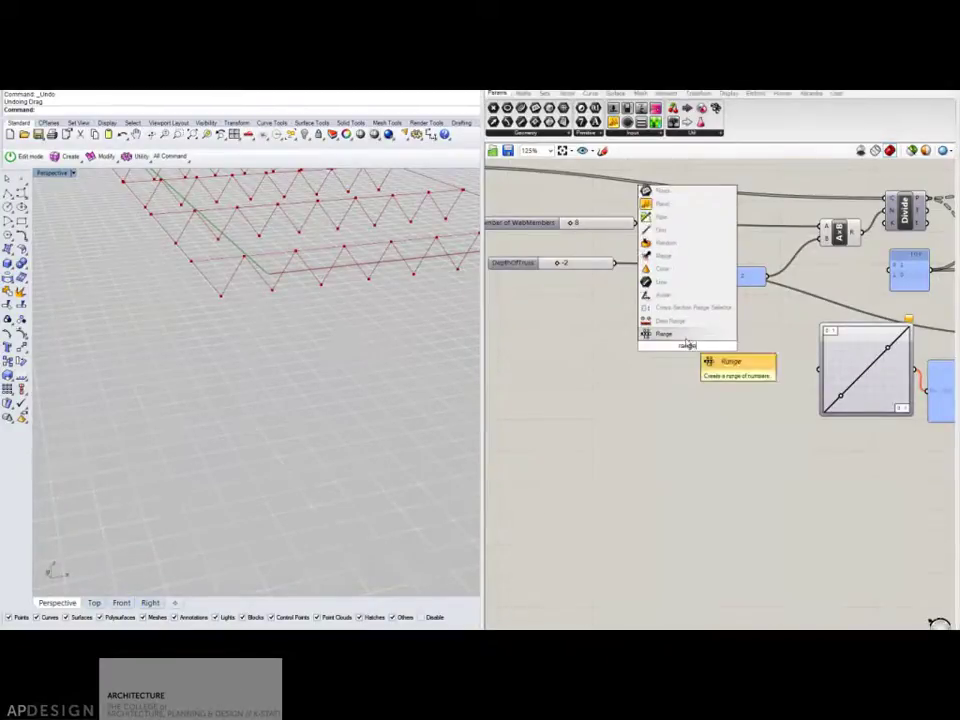
left_click(668, 334)
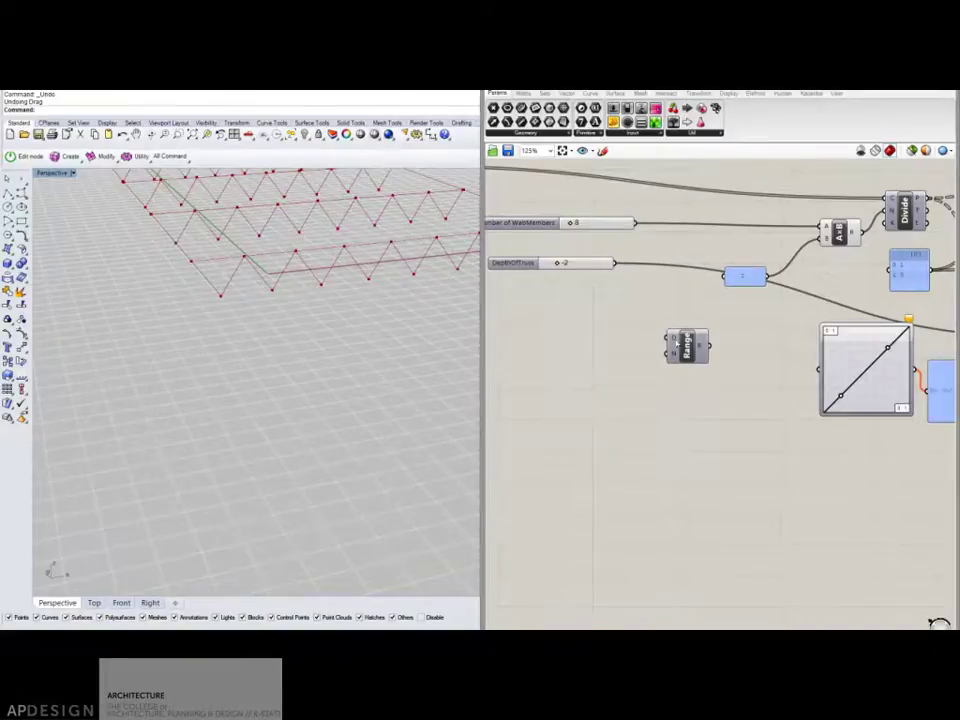
mouse_move(677, 341)
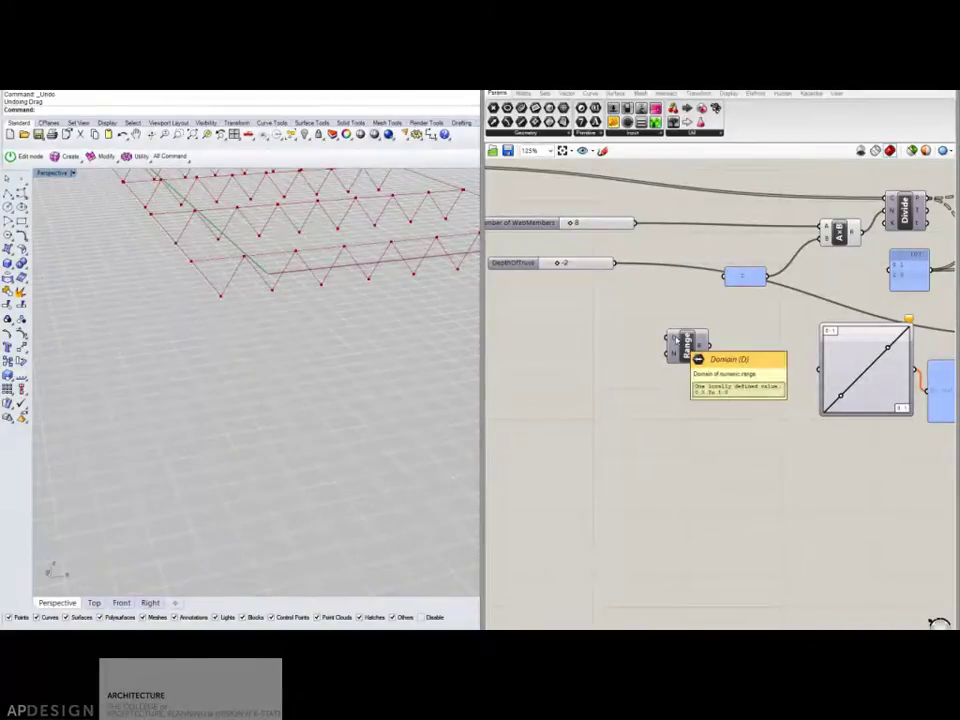
left_click(598, 226)
key("ctrl+c")
key("ctrl+v")
left_click_drag(598, 226, 590, 358)
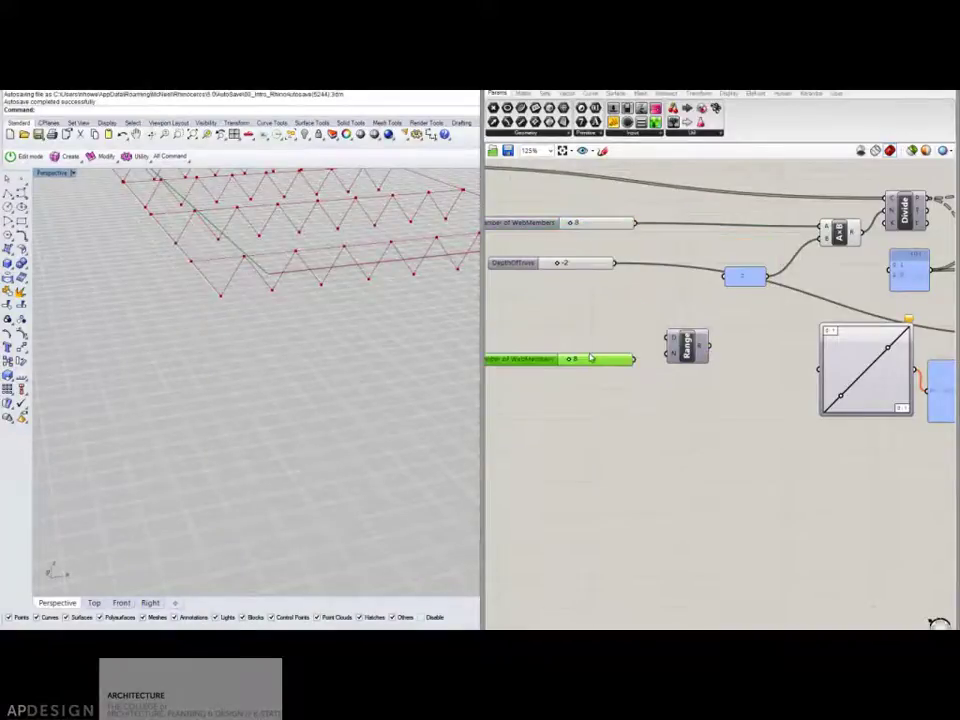
right_click_drag(614, 379, 688, 378)
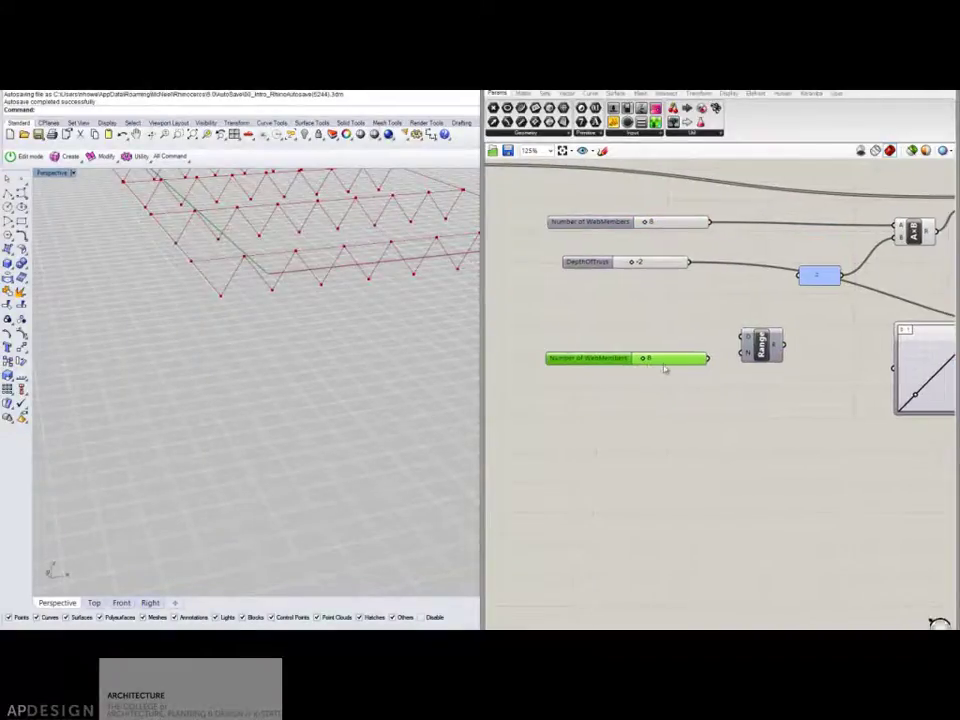
key("Delete")
double_click(669, 363)
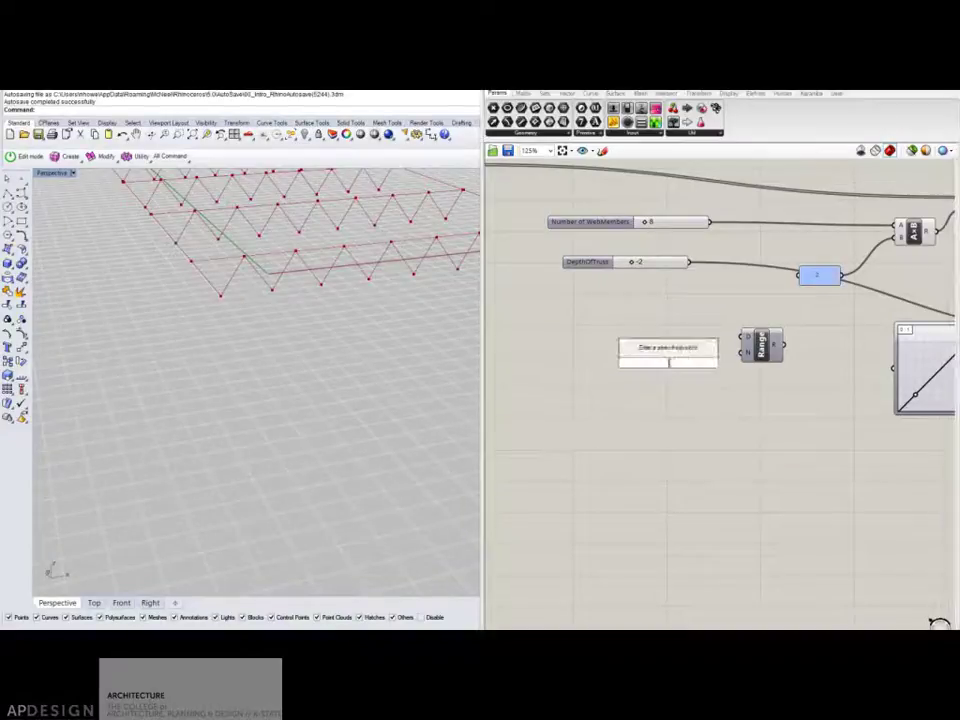
type("10")
key("Return")
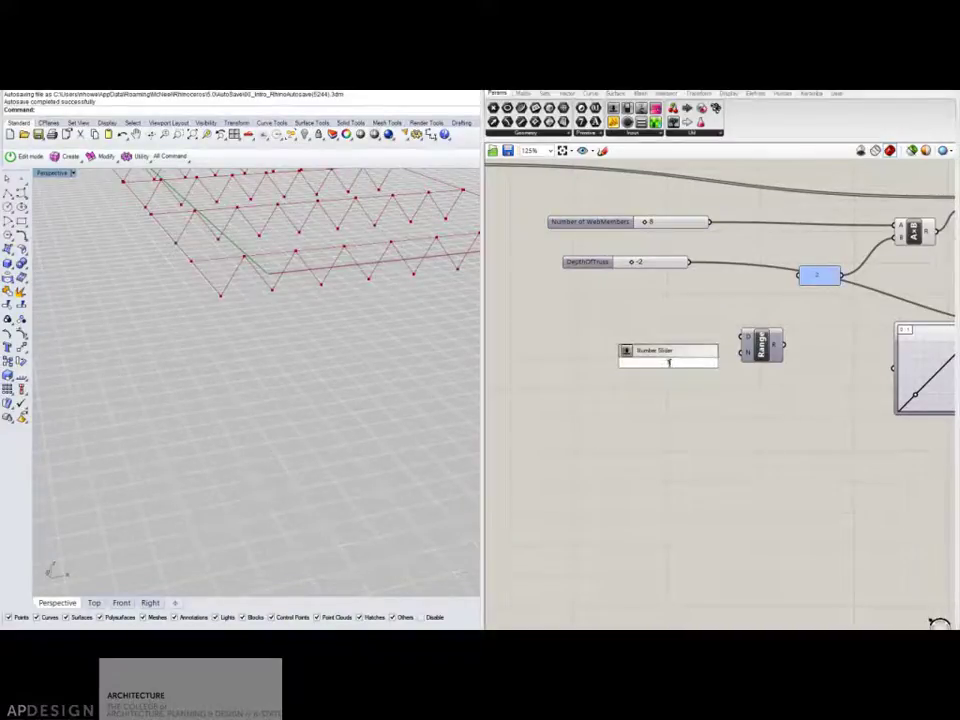
key("ctrl+z")
Step: Add a number slider with the value 11 in front of the Range component's inputs
double_click(683, 360)
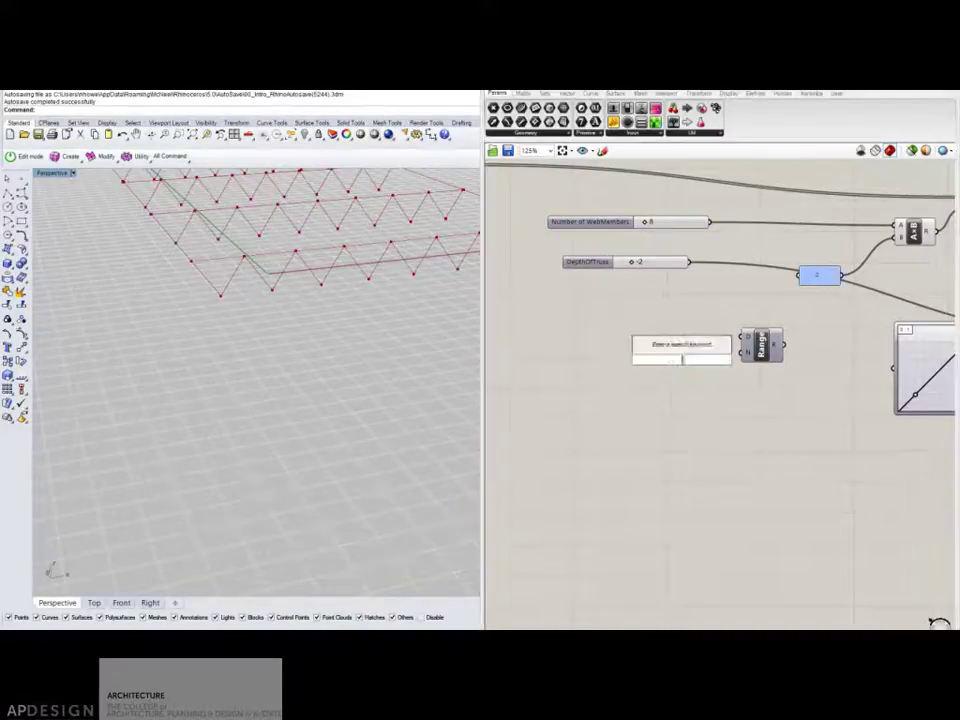
type("11")
key("Return")
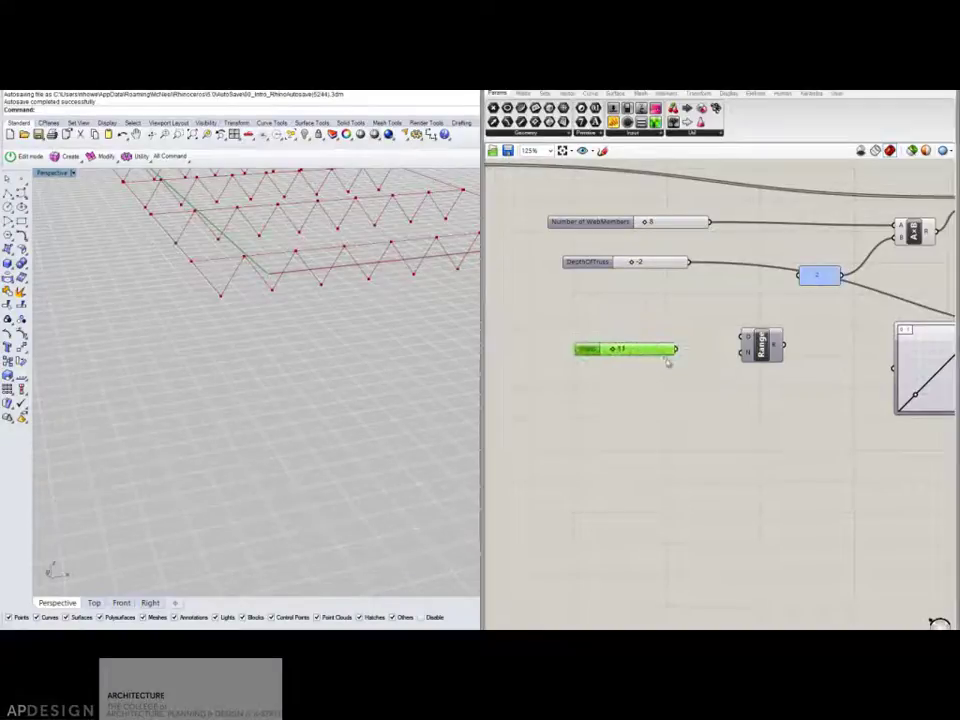
Step: Connect the slider with value 11 to the Range's Steps input and show the Range output in a new panel
left_click_drag(677, 350, 795, 476)
left_click(613, 121)
left_click(832, 337)
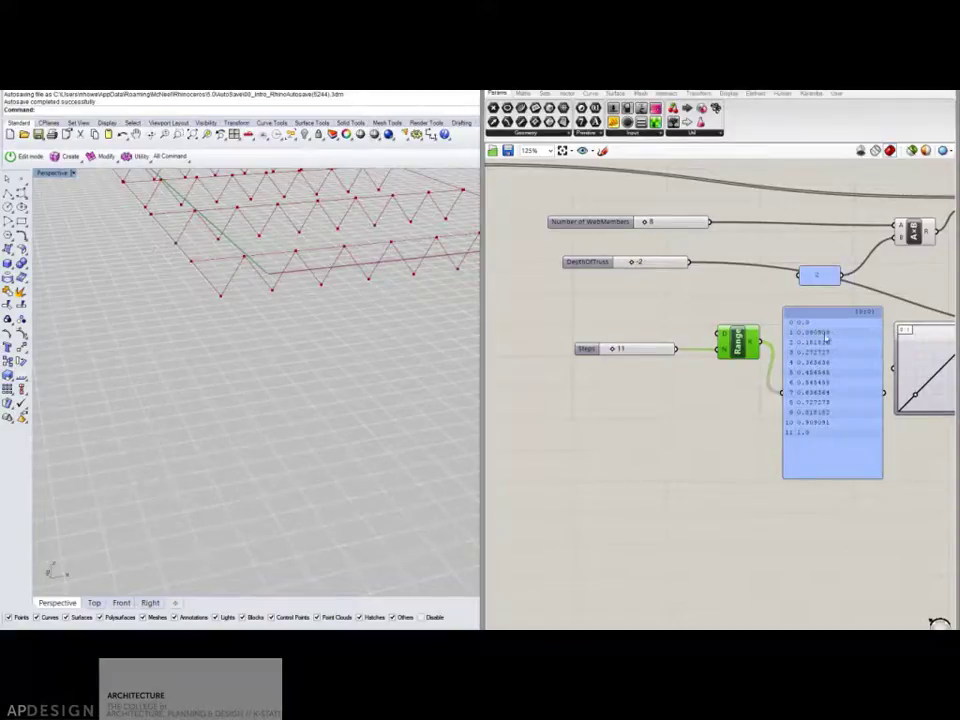
right_click_drag(829, 341, 813, 339)
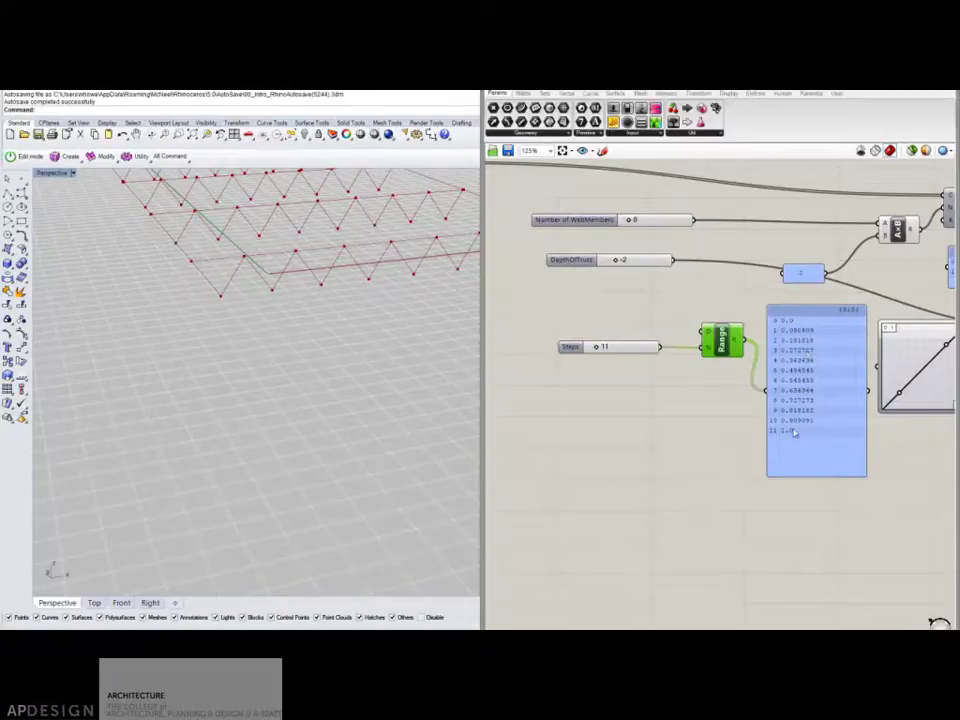
Step: Delete the Steps slider and feed the Range's Steps input from the Number of WebMembers slider instead
left_click_drag(570, 347, 567, 355)
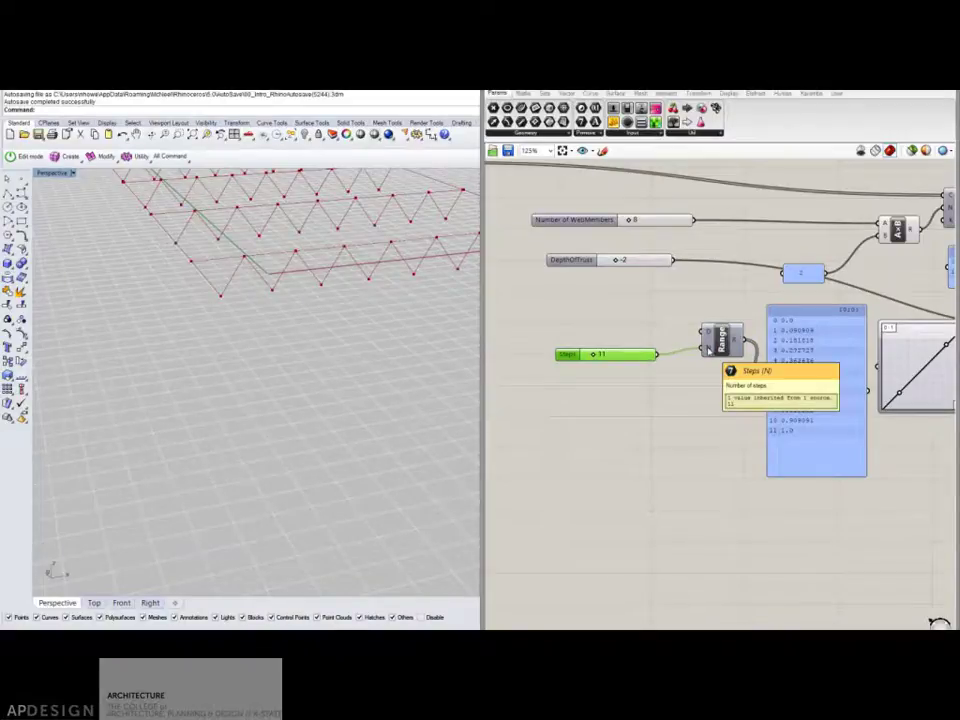
scroll(677, 391, "down", 3)
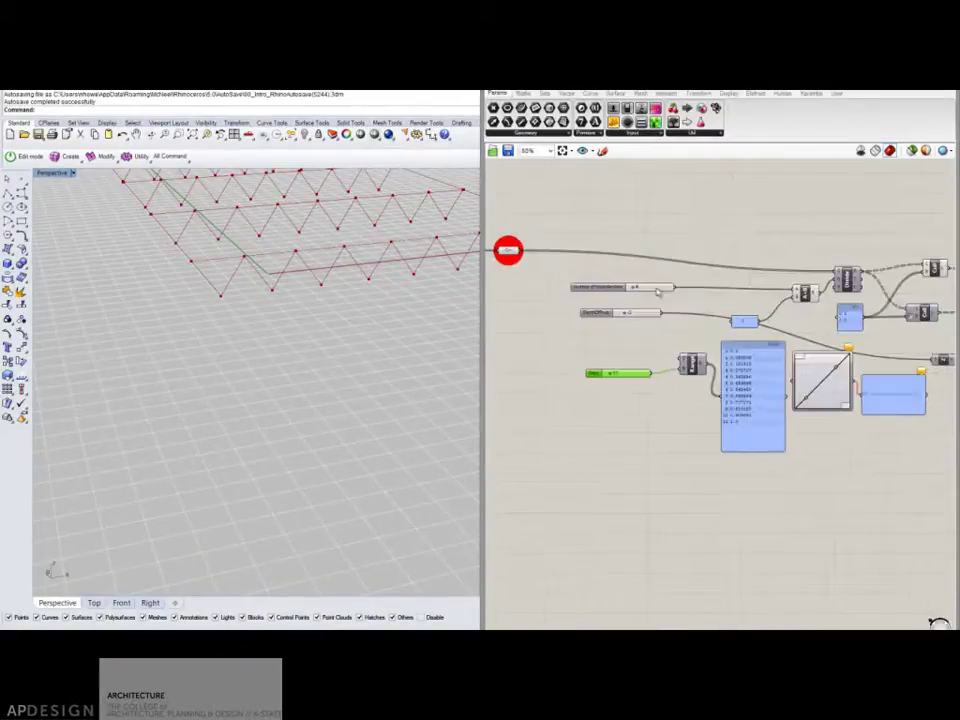
left_click_drag(659, 290, 651, 281)
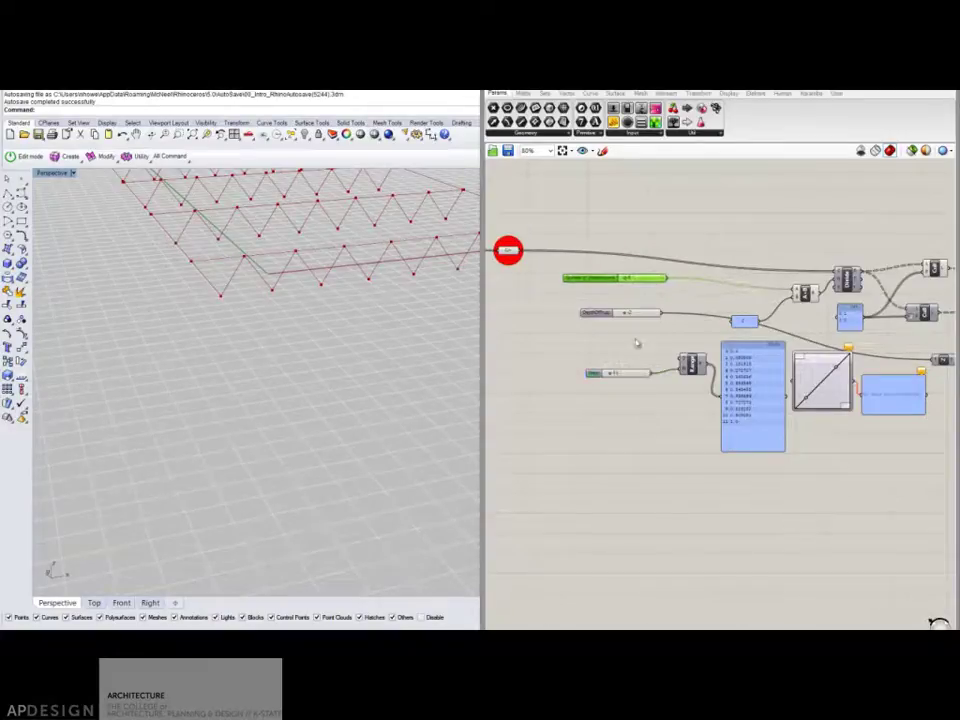
left_click_drag(628, 367, 601, 394)
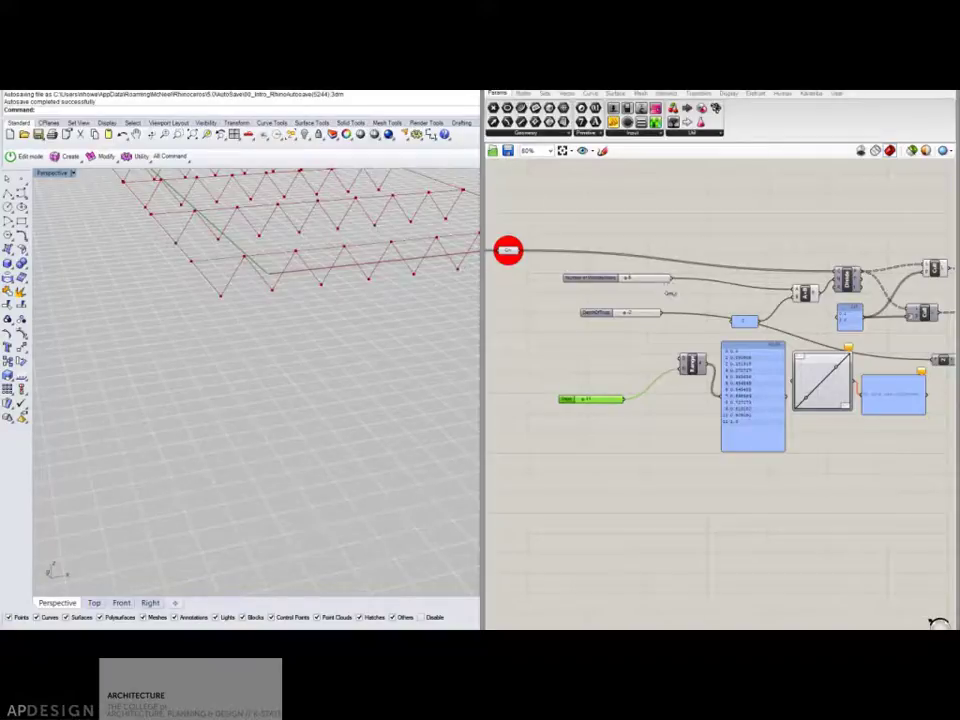
key("Delete")
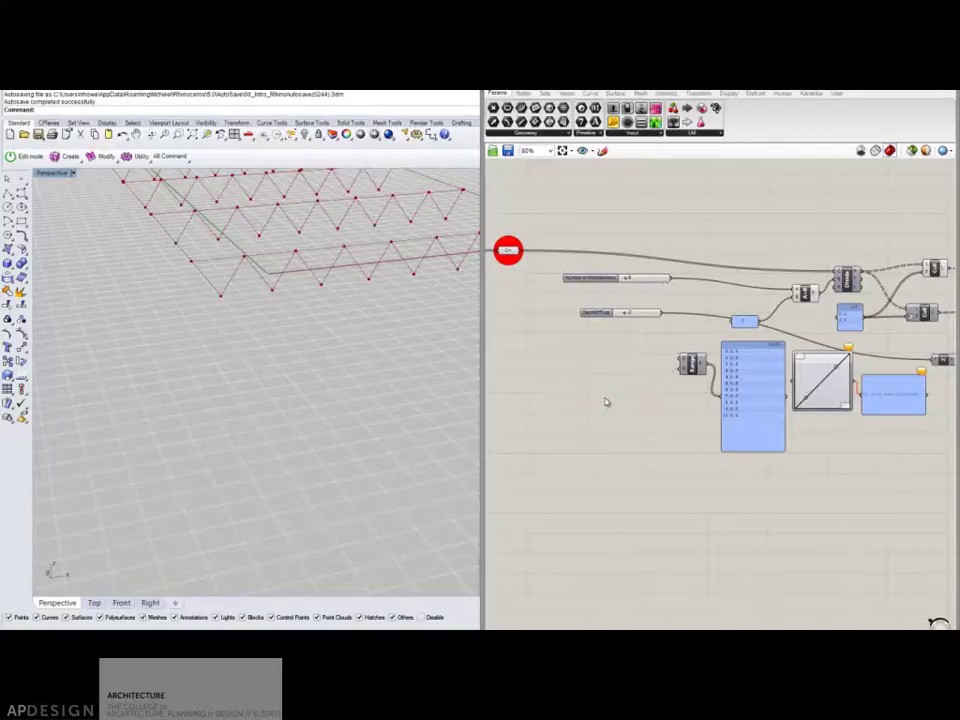
left_click_drag(671, 279, 680, 368)
right_click_drag(689, 387, 657, 385)
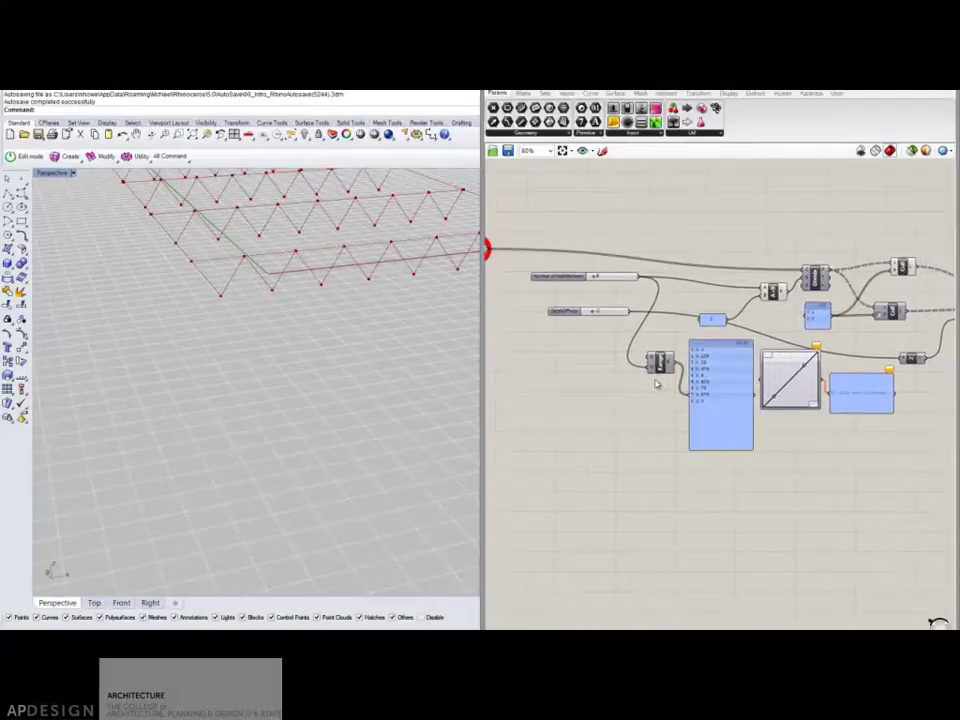
Step: Apply the expression x-1 to the Range component's Steps (N) input
right_click_drag(370, 351, 266, 334)
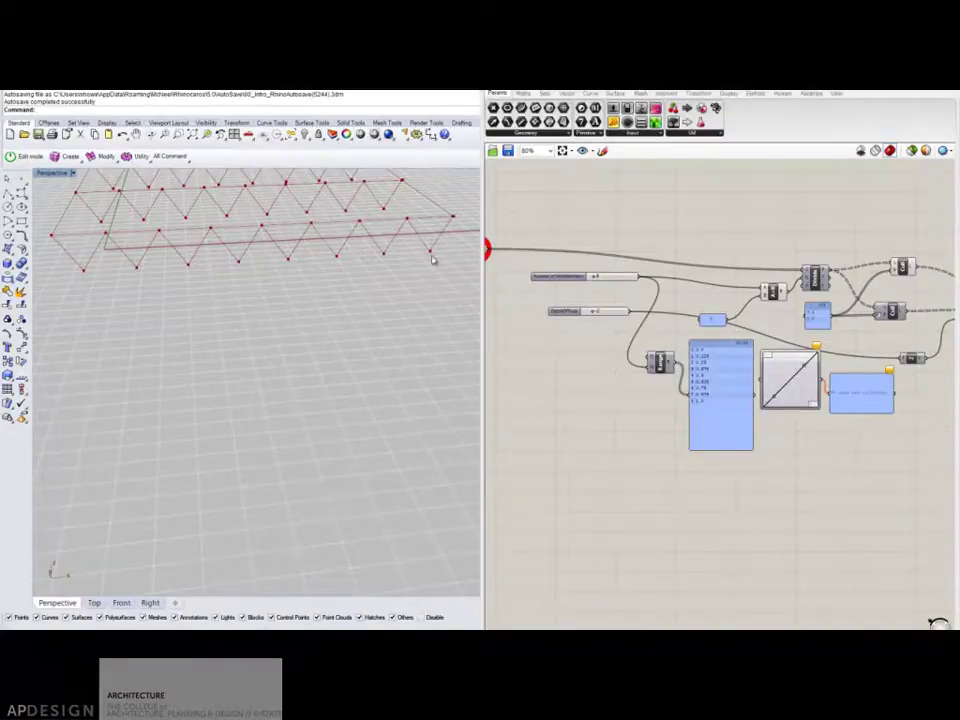
scroll(703, 381, "up", 2)
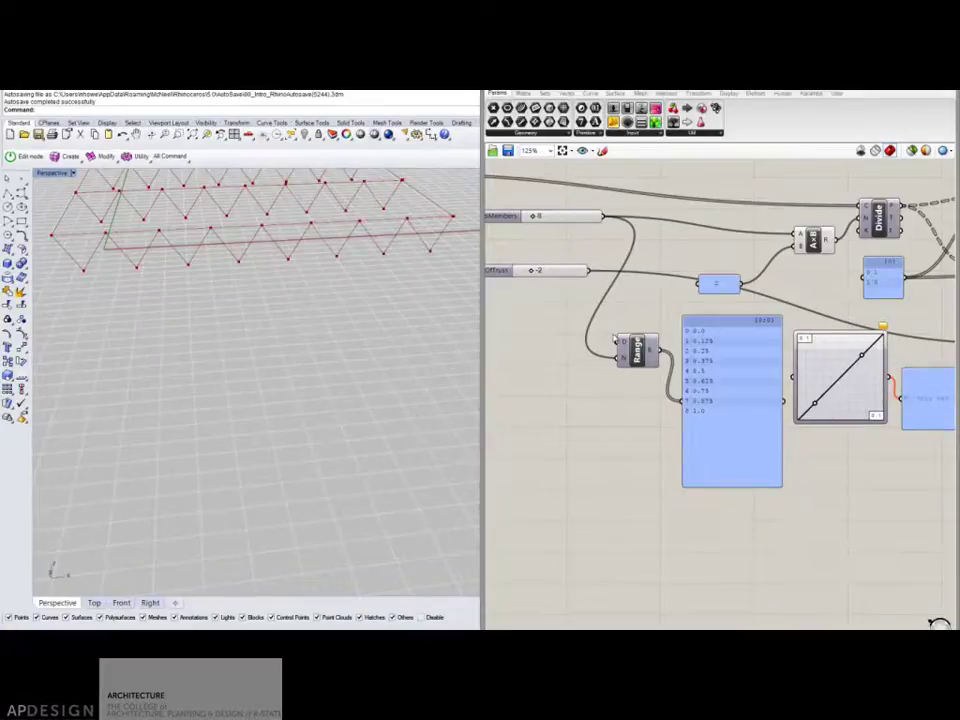
left_click(563, 218)
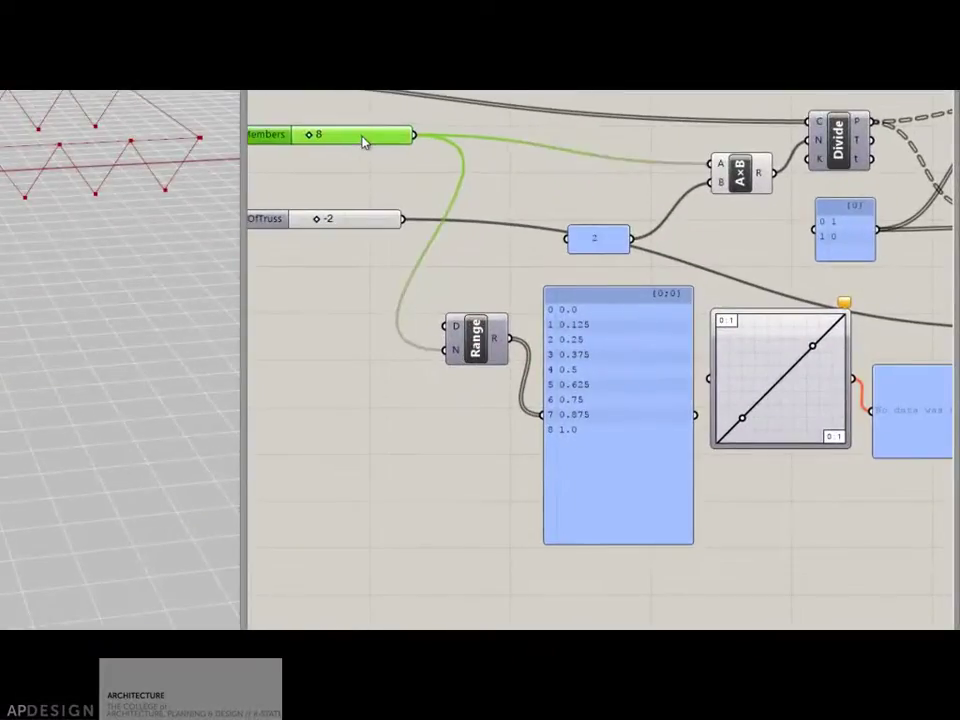
right_click(452, 350)
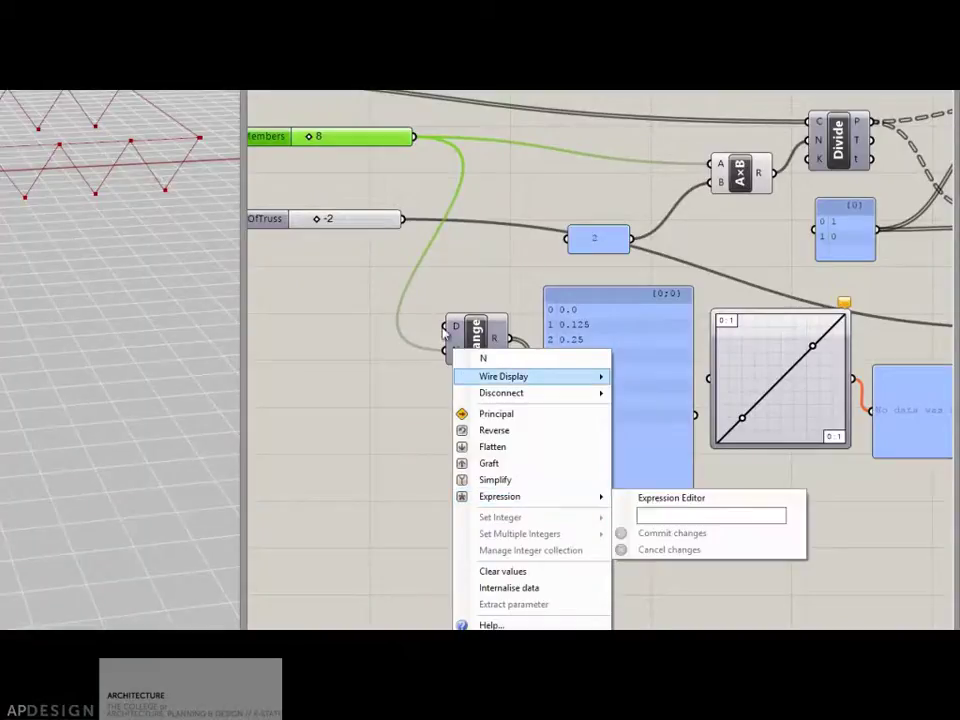
left_click(432, 365)
right_click(454, 350)
mouse_move(497, 500)
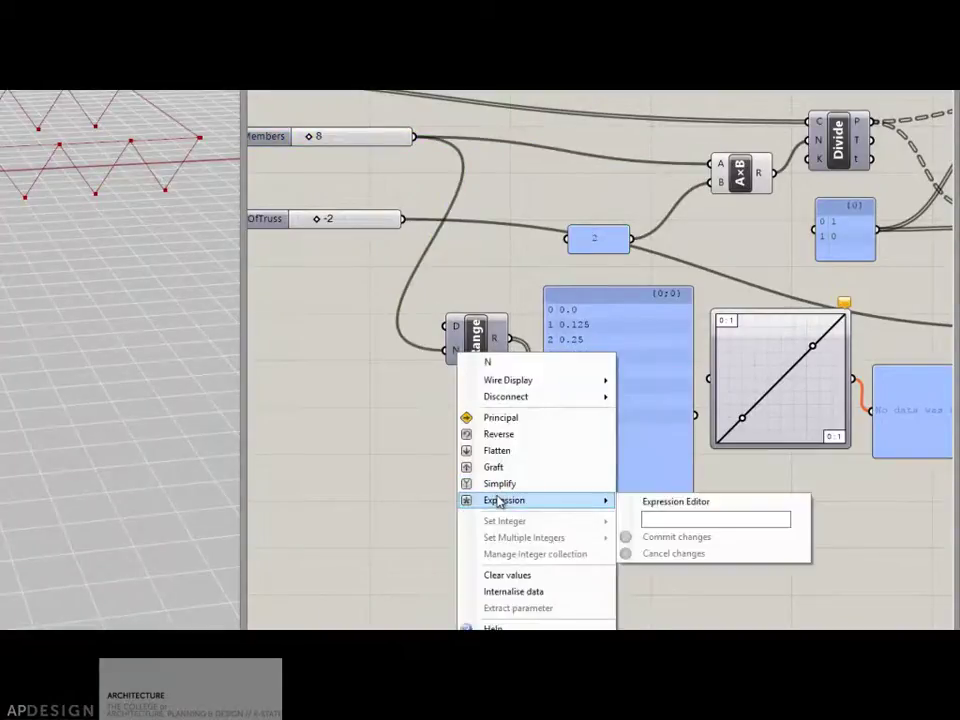
left_click(666, 514)
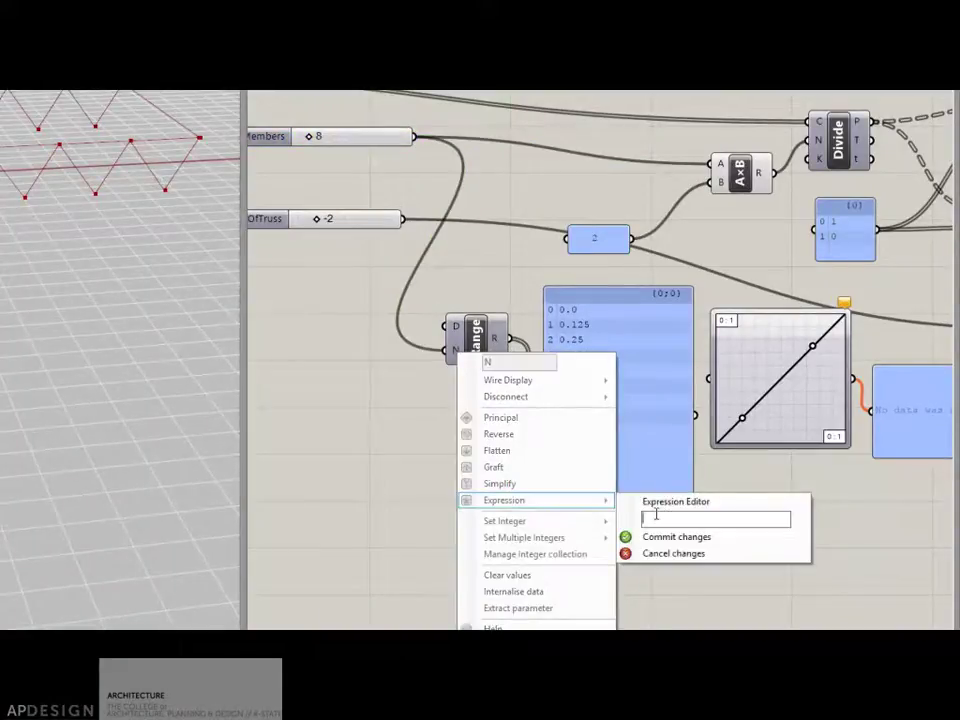
type("x-1")
left_click_drag(657, 519, 626, 519)
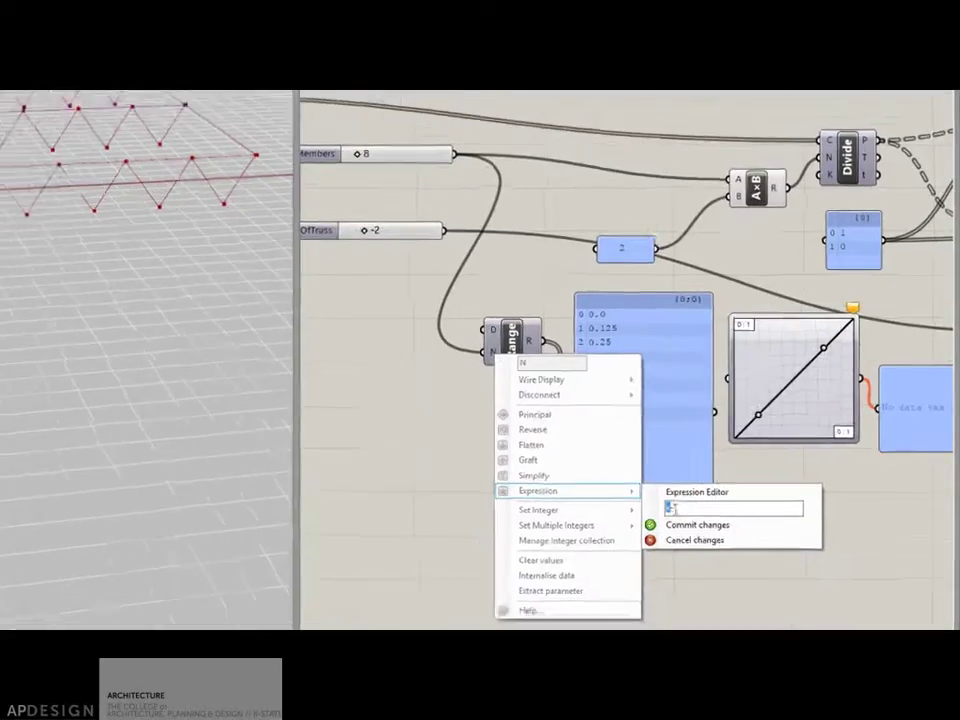
left_click(676, 537)
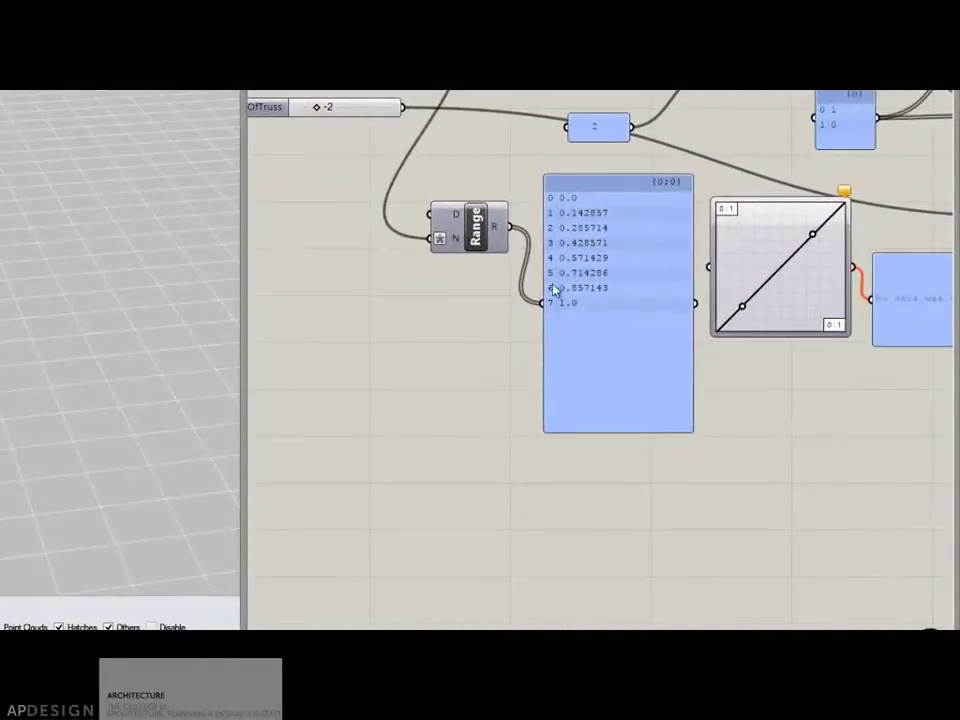
Step: Delete the panel on the Range output, connect the Range to the Graph Mapper's input and move the Range closer to it
right_click_drag(518, 293, 400, 284)
right_click_drag(353, 236, 416, 230)
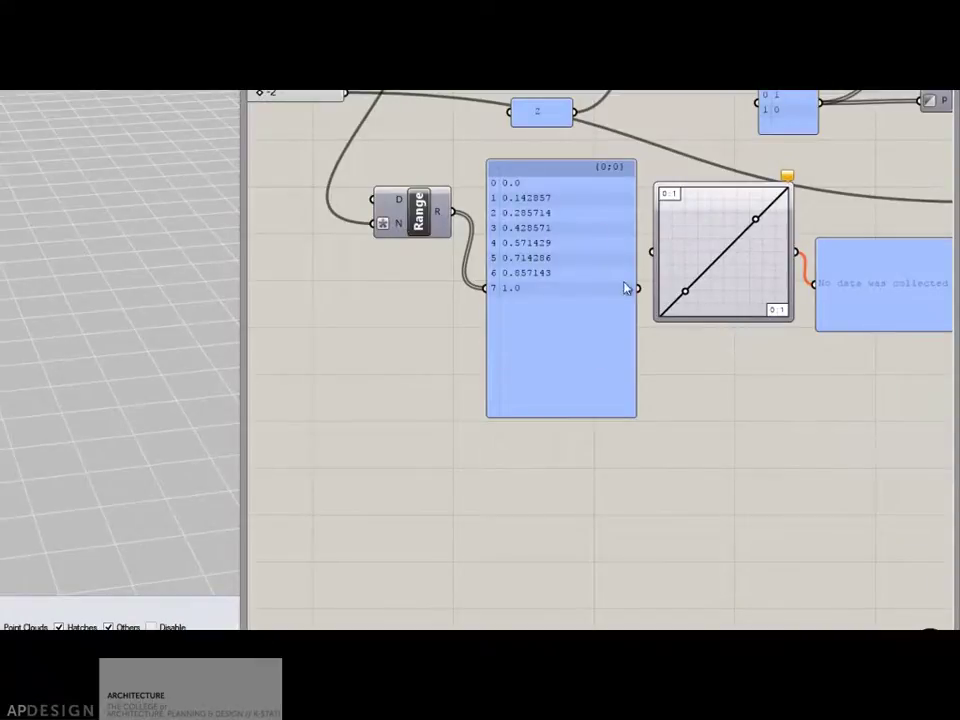
right_click_drag(618, 289, 565, 284)
left_click(540, 282)
key("Delete")
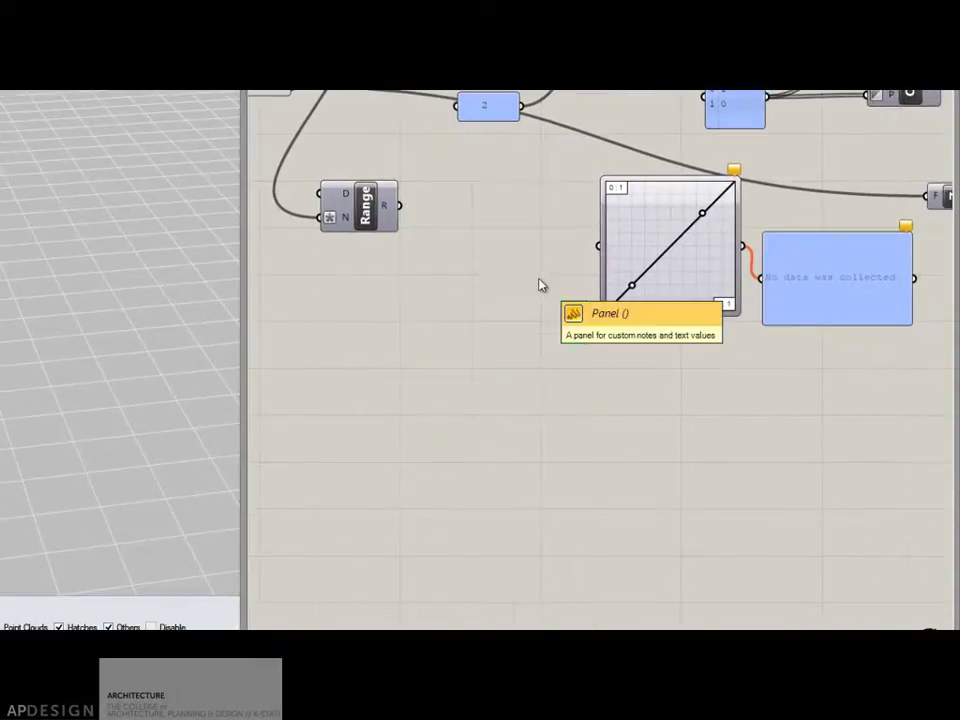
left_click_drag(404, 210, 602, 250)
left_click_drag(392, 216, 467, 220)
Step: Move the Graph Mapper's output panel out of the way and connect the Graph Mapper to the Unit Z input in place of the depth value
scroll(634, 335, "up", 5)
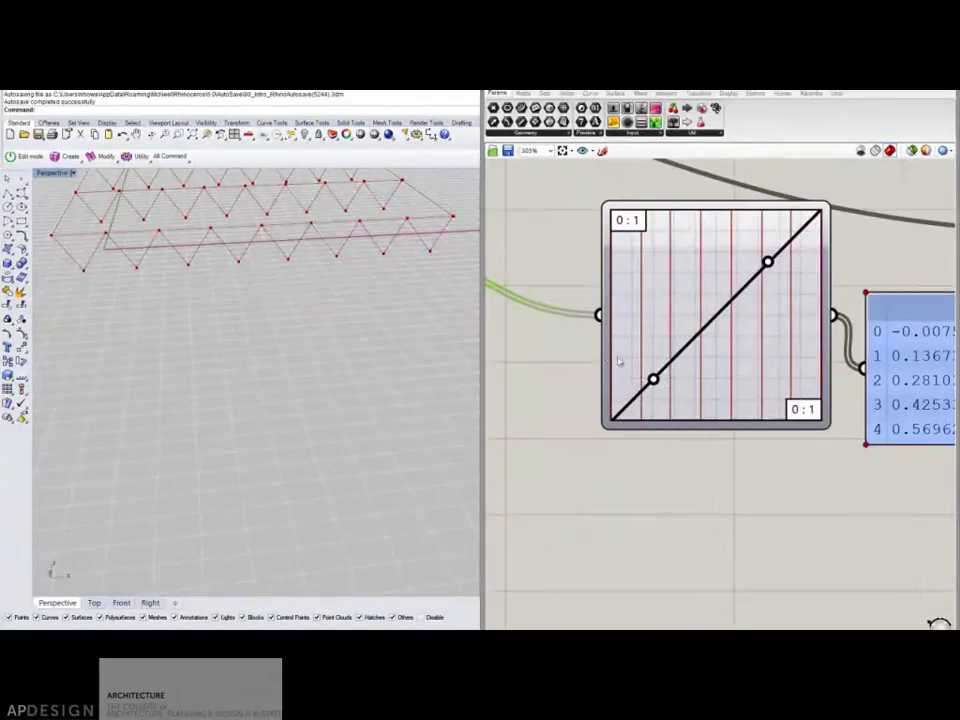
scroll(630, 371, "down", 3)
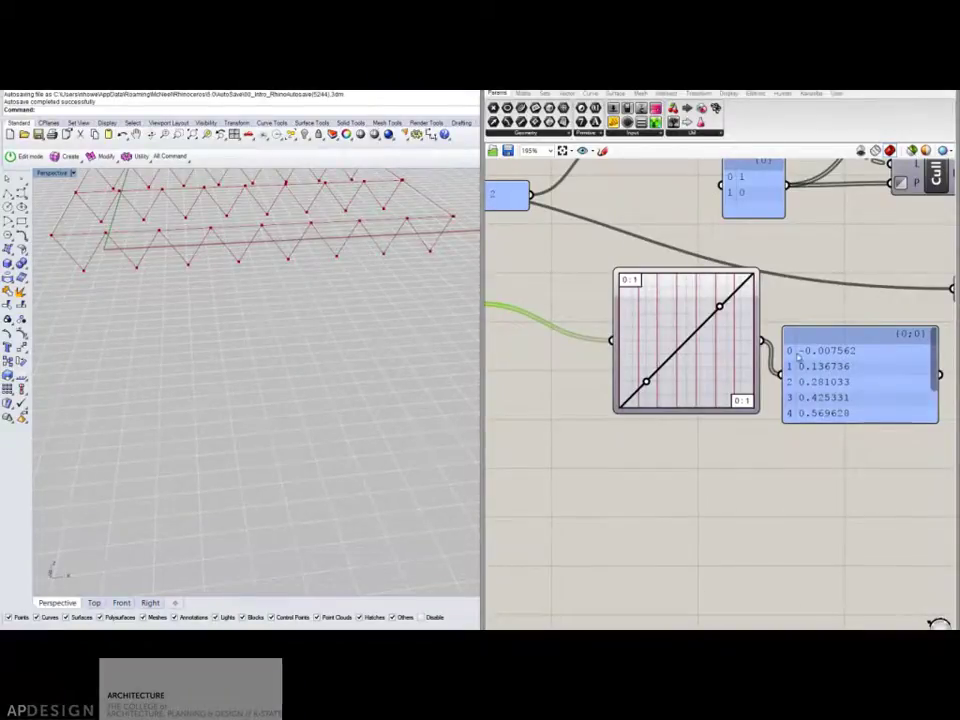
scroll(828, 390, "down", 3)
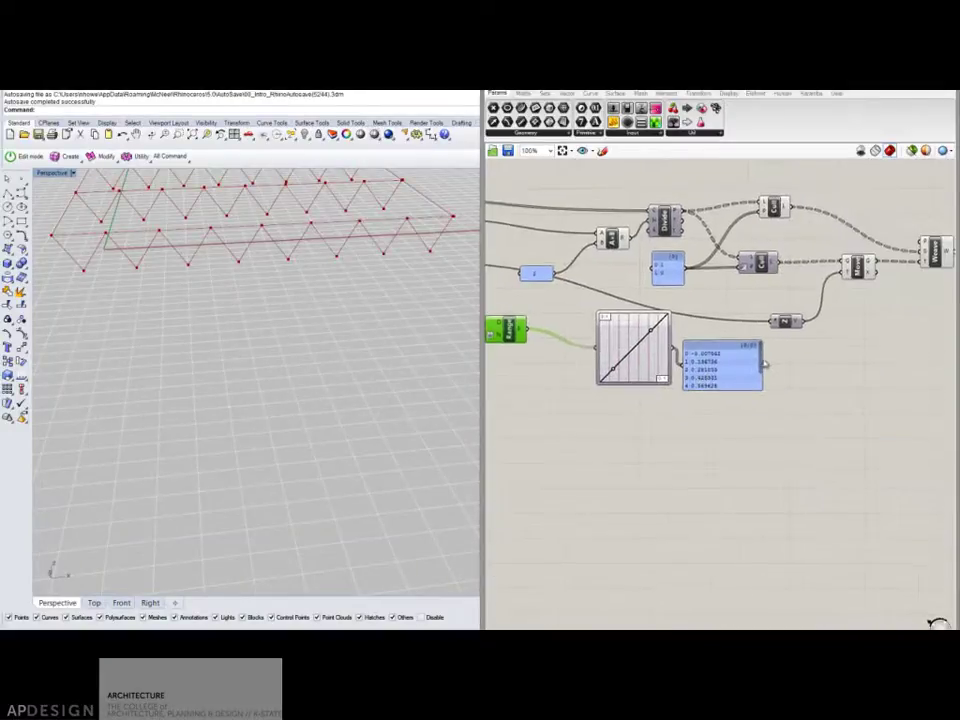
left_click_drag(762, 370, 815, 391)
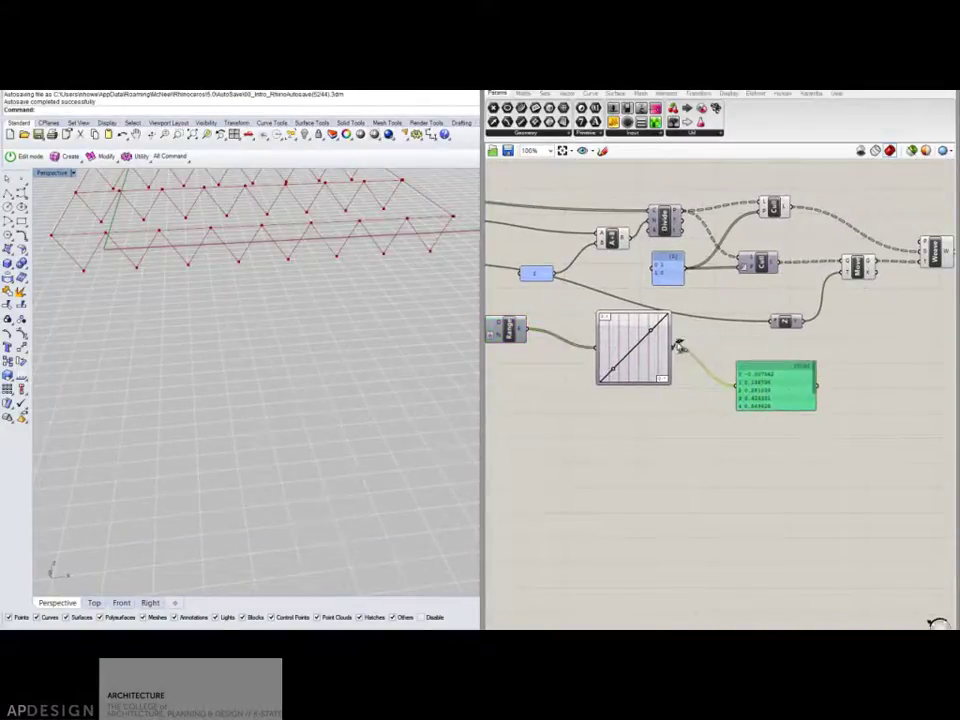
left_click_drag(673, 347, 775, 323)
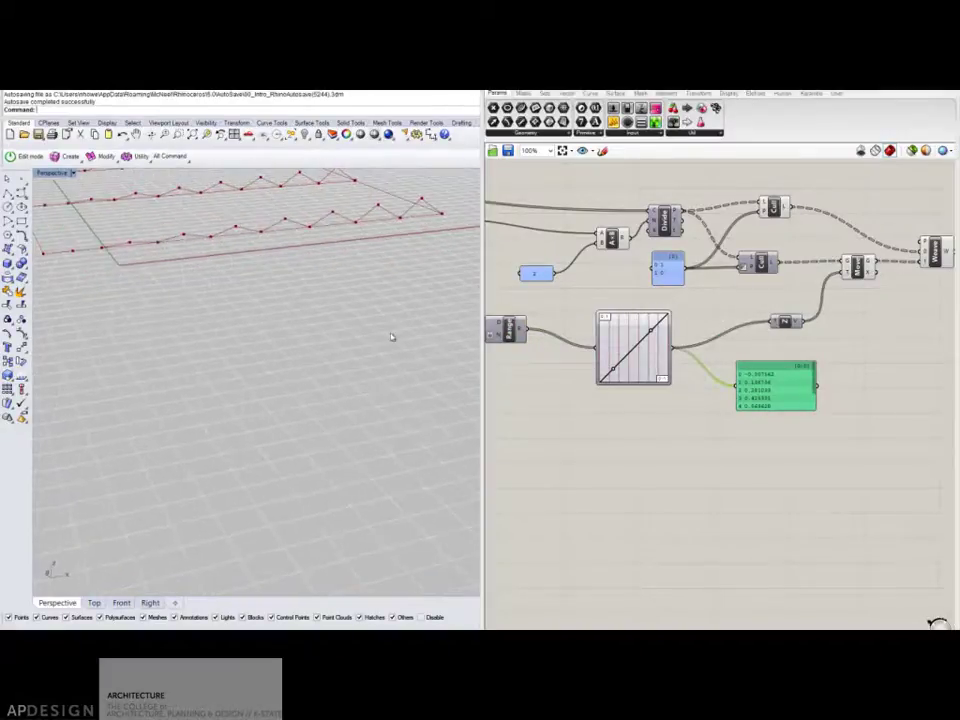
Step: Steepen the Graph Mapper's line by moving its upper control point to the top edge and its lower point slightly down
scroll(325, 281, "down", 7)
right_click_drag(319, 281, 198, 311, "shift")
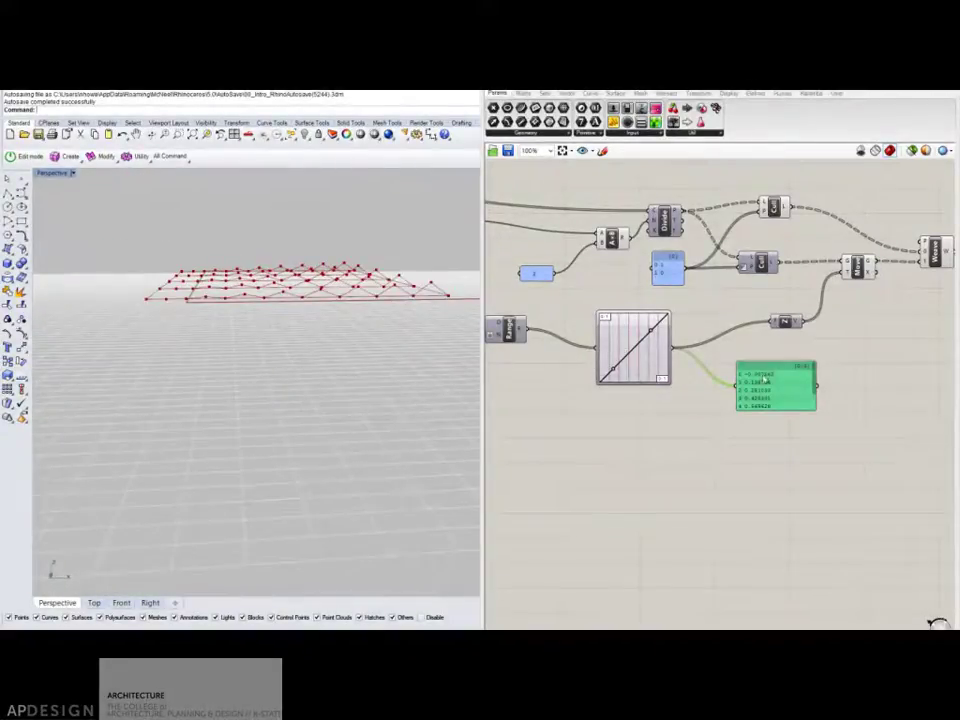
right_click_drag(240, 320, 163, 302)
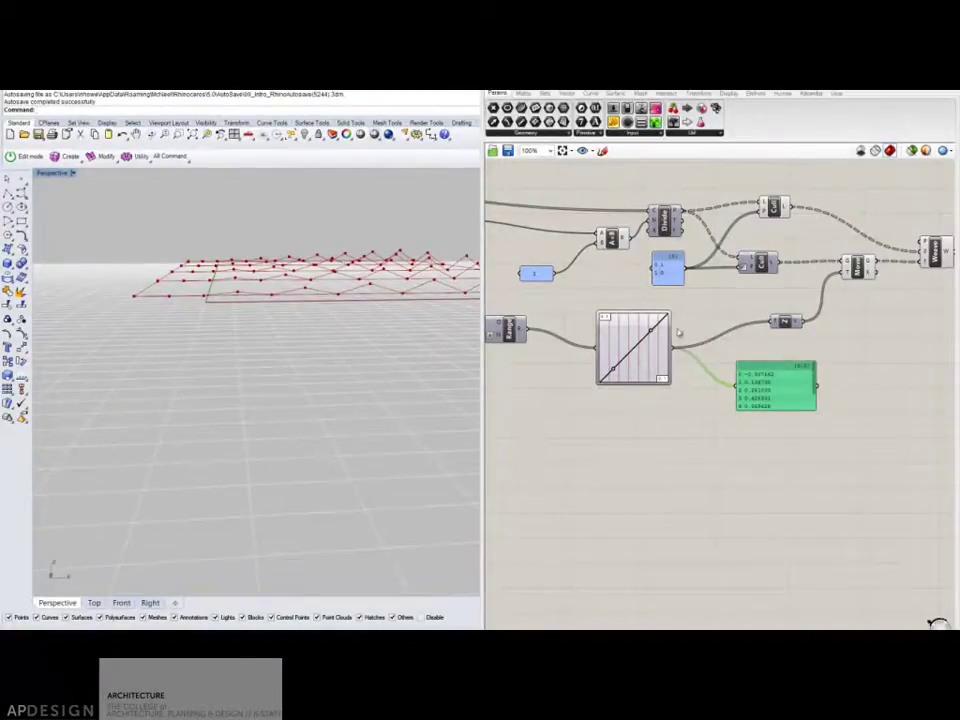
right_click_drag(440, 352, 300, 384)
left_click_drag(656, 340, 607, 369)
left_click_drag(666, 367, 658, 314)
right_click_drag(322, 347, 370, 374, "shift")
scroll(340, 379, "down", 4)
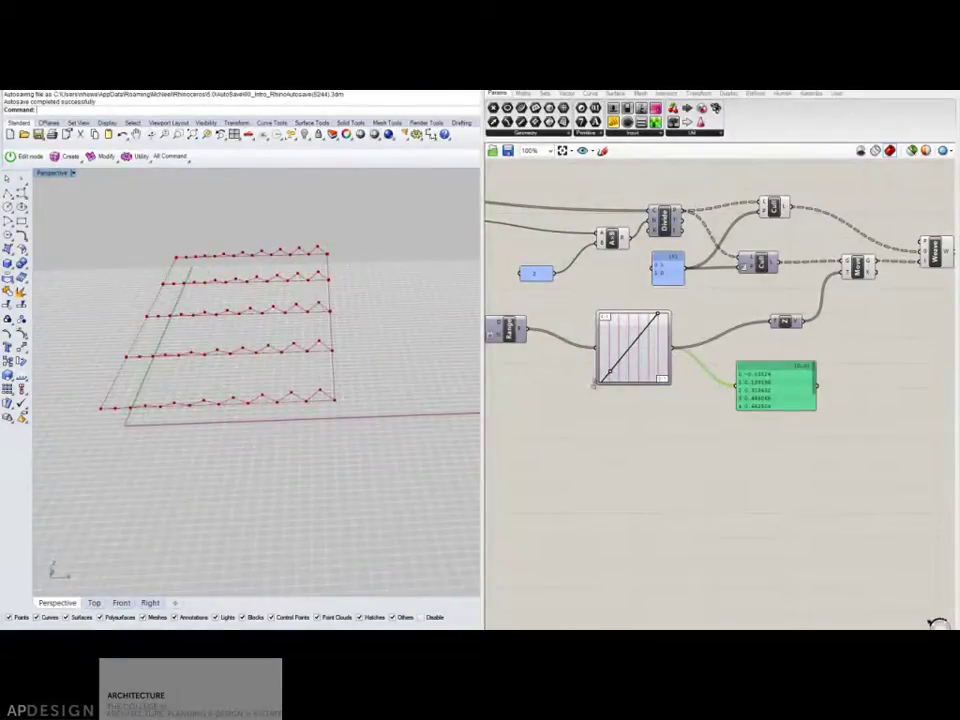
Step: Move the PLine component slightly farther from the Weave component to make room between them
right_click_drag(732, 378, 592, 382)
right_click_drag(769, 348, 643, 362)
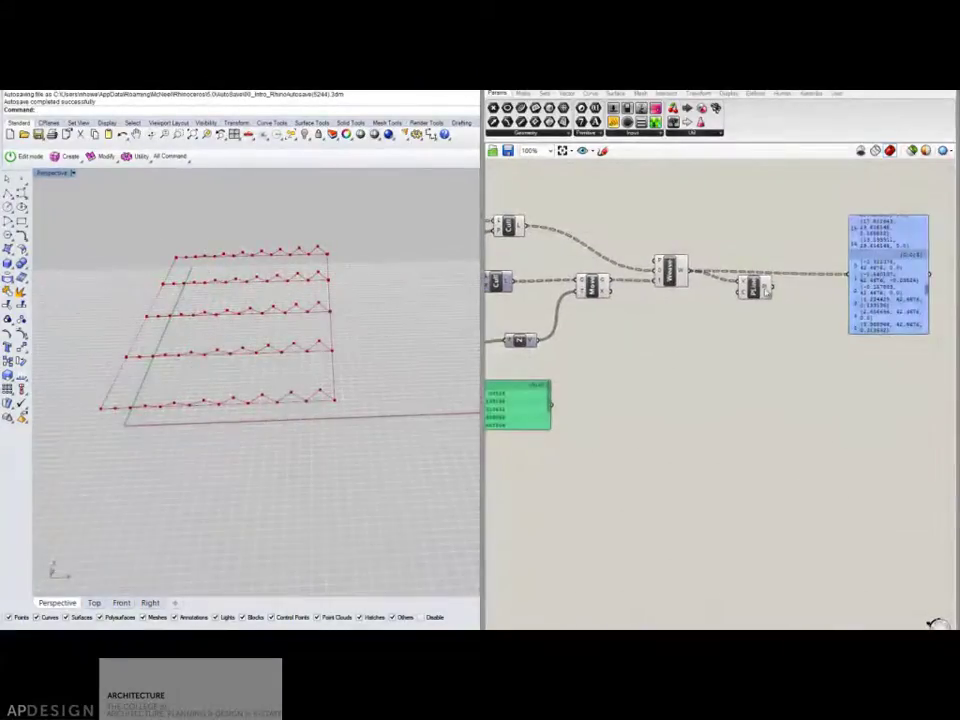
left_click_drag(760, 288, 790, 294)
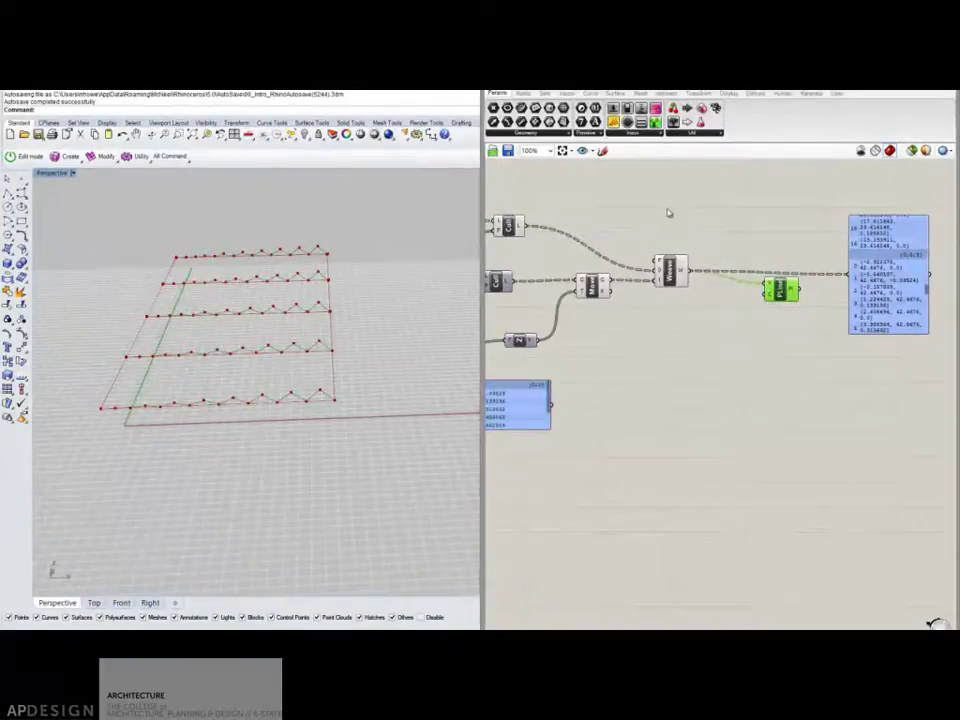
right_click_drag(637, 222, 720, 252)
left_click(591, 211)
left_click_drag(747, 266, 763, 263)
left_click(855, 288)
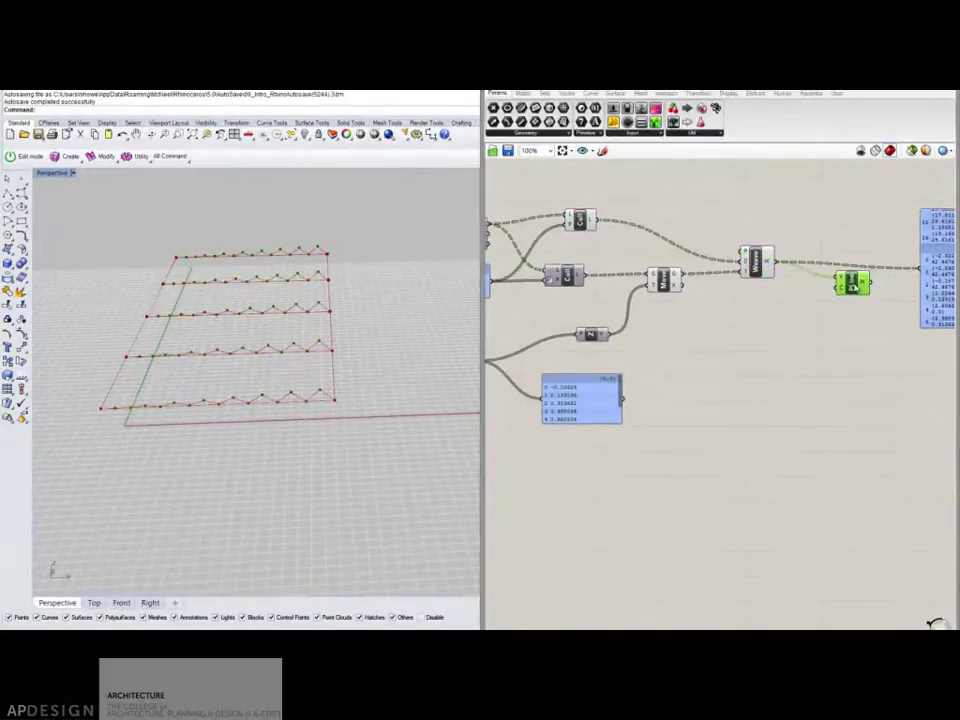
Step: Add an Interpolate curve component above the Weave component
double_click(774, 207)
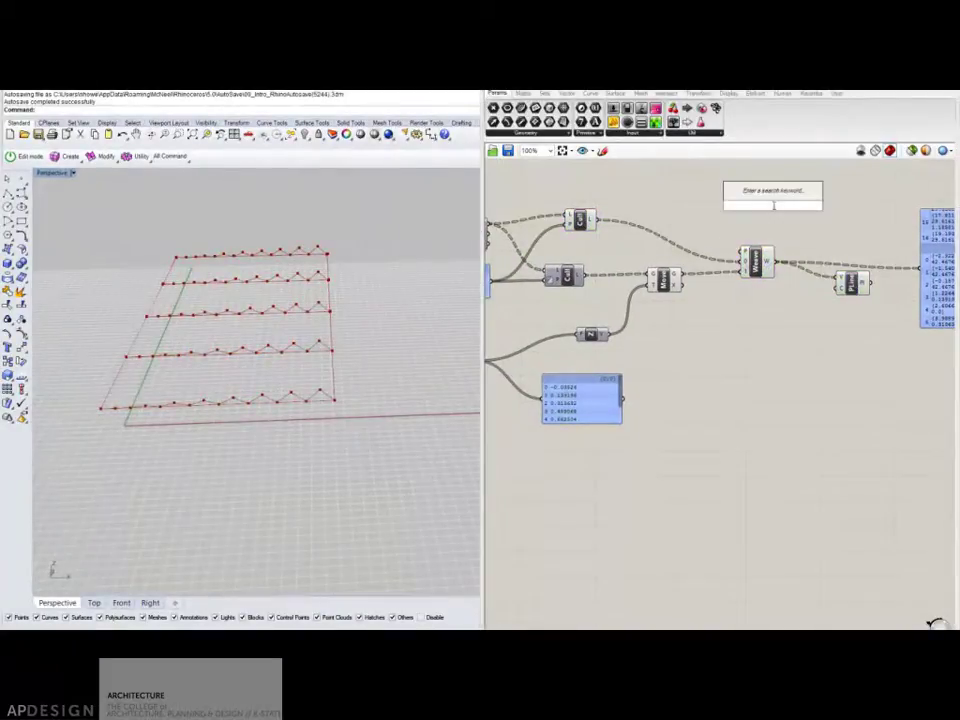
type("int")
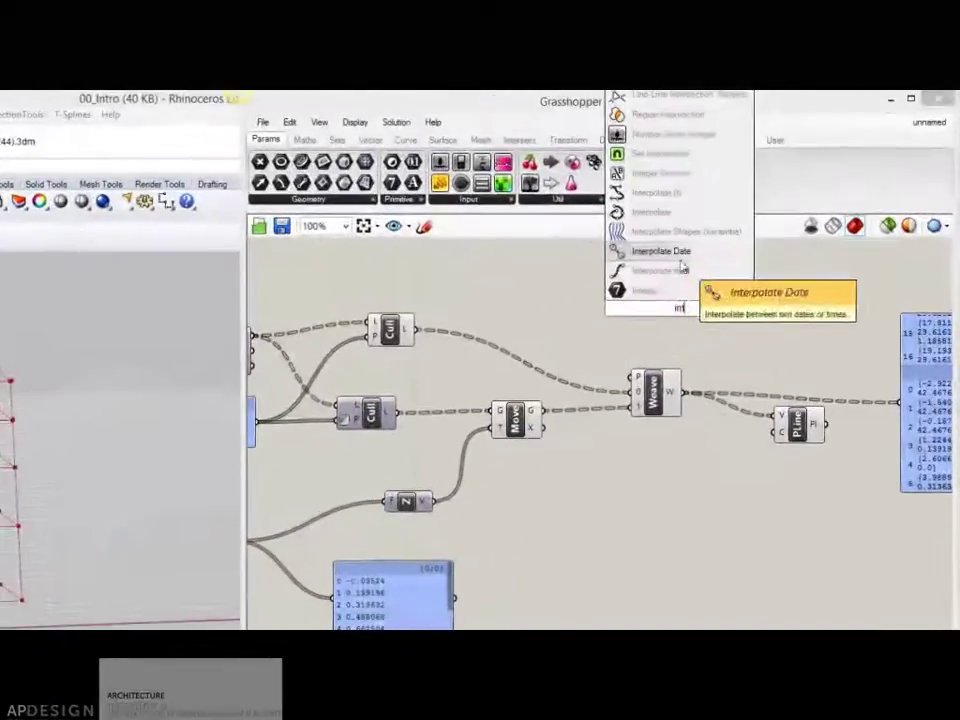
left_click(405, 139)
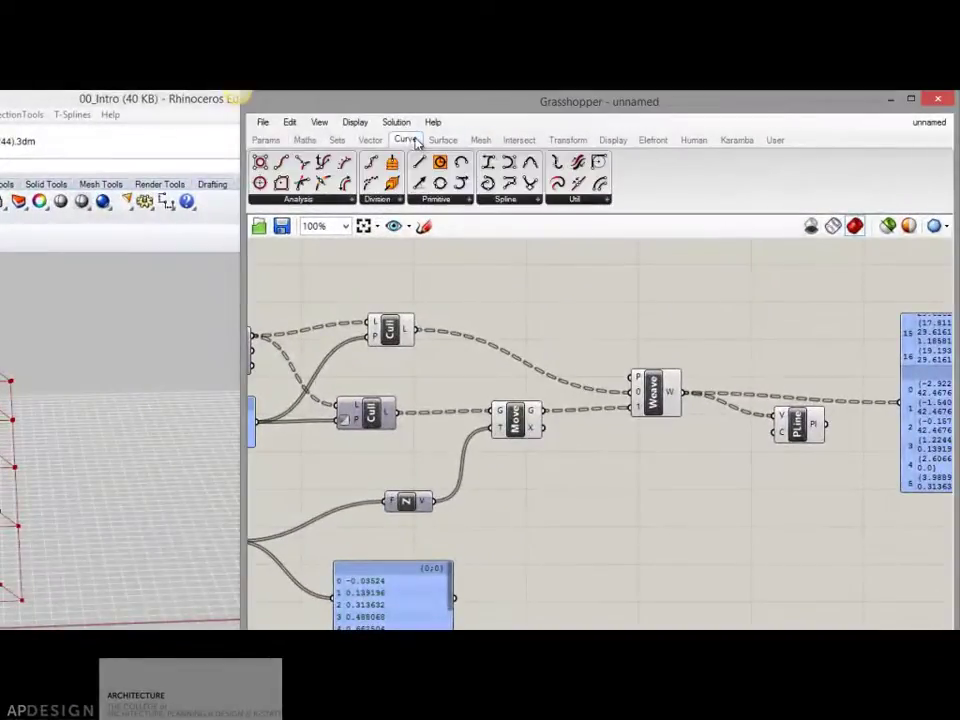
left_click(498, 200)
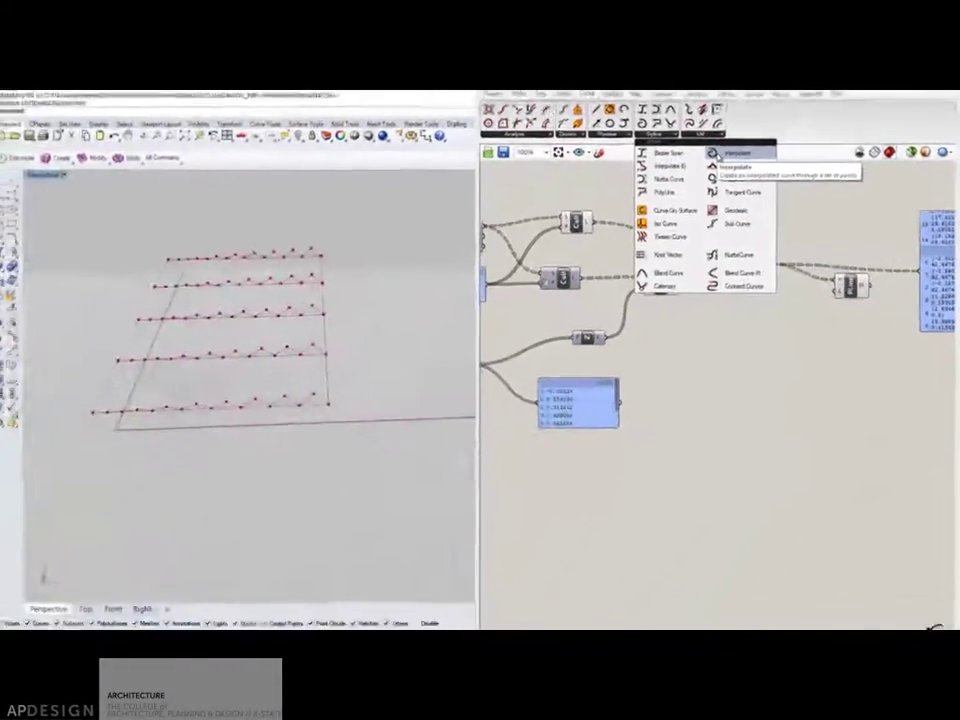
left_click(601, 231)
left_click(660, 320)
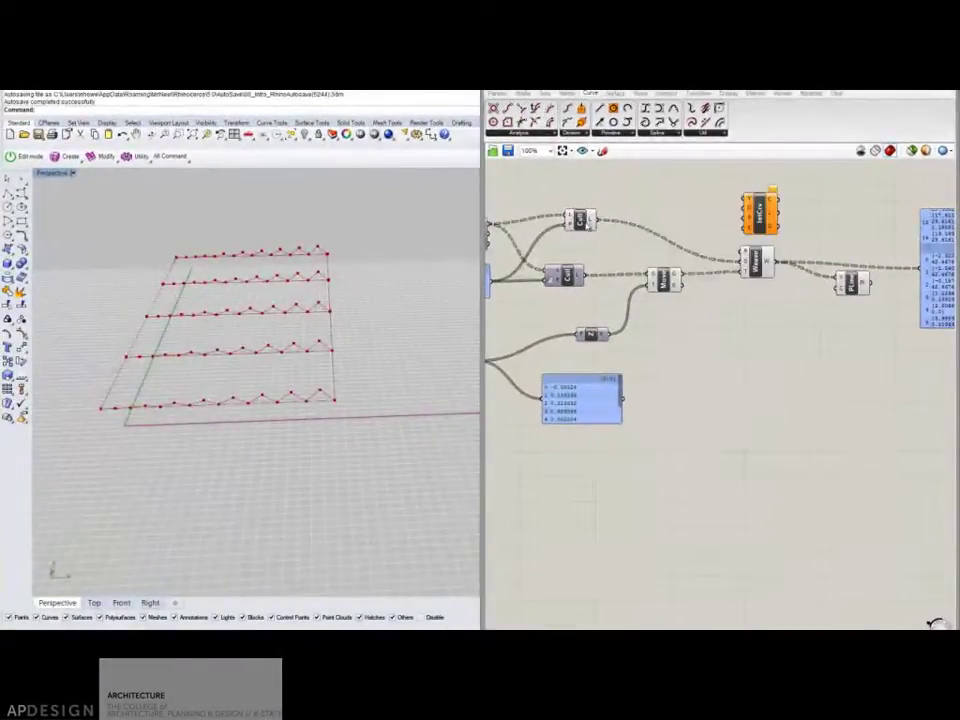
Step: Move the upper Cull component slightly up and connect its list output to the Interpolate curve's vertices input
left_click_drag(582, 221, 590, 201)
left_click(762, 266)
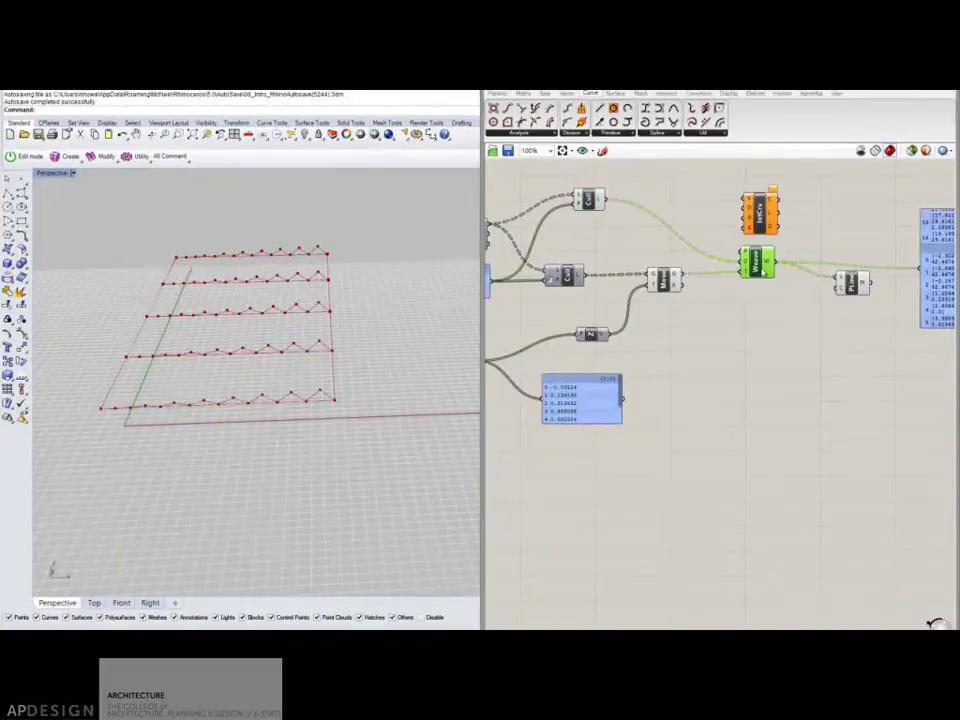
middle_click(763, 266)
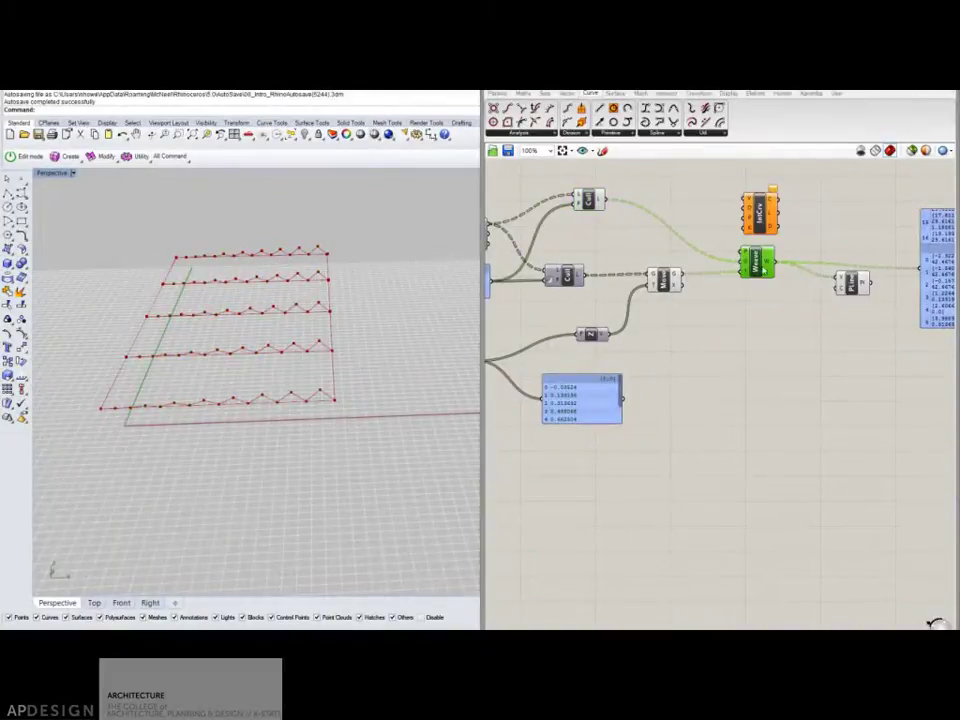
left_click(589, 200)
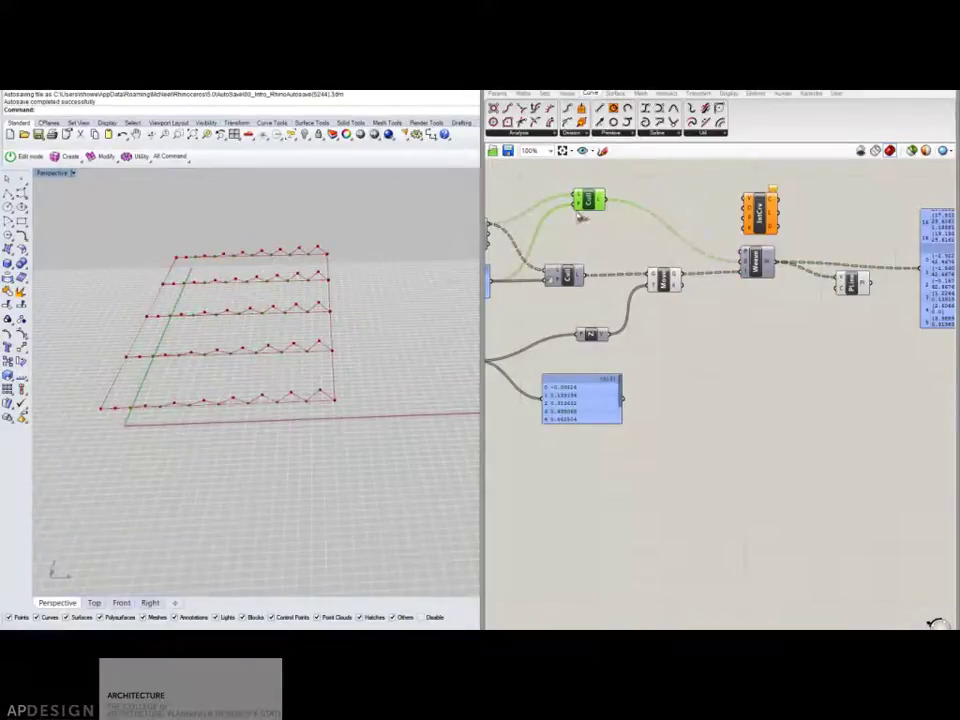
left_click_drag(612, 205, 747, 201)
right_click_drag(695, 217, 730, 219)
right_click_drag(805, 216, 757, 218)
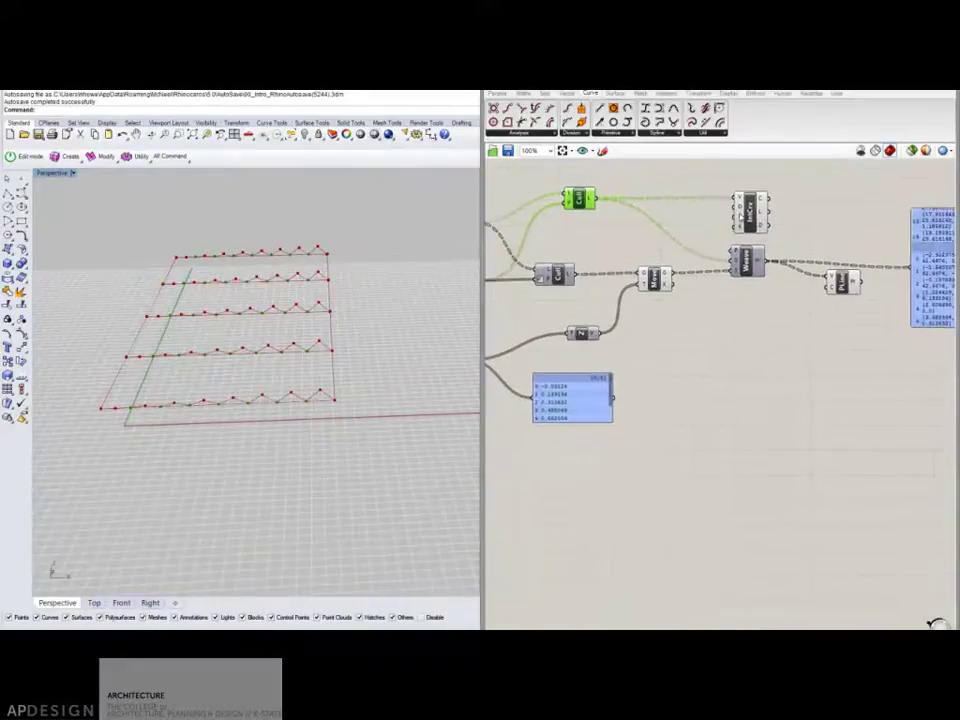
Step: Place a copy of the Interpolate curve component below Weave and feed its vertices from the Move component's geometry output instead of Cull
left_click(757, 218)
left_click_drag(757, 217, 764, 333)
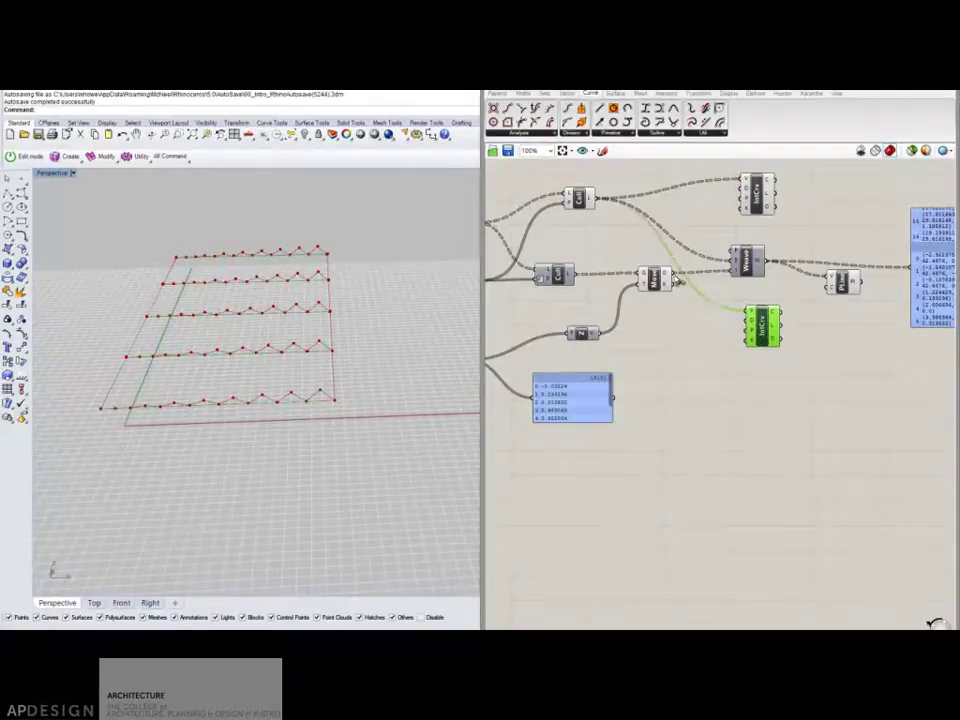
left_click_drag(674, 273, 749, 315)
left_click(655, 280)
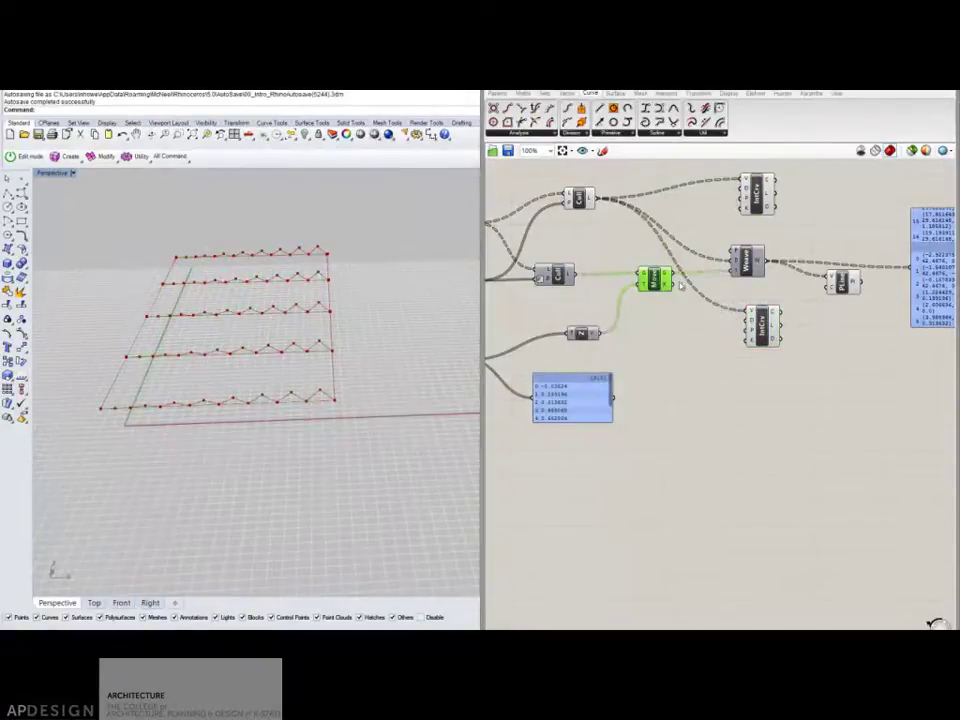
left_click_drag(674, 273, 748, 313)
left_click(706, 327)
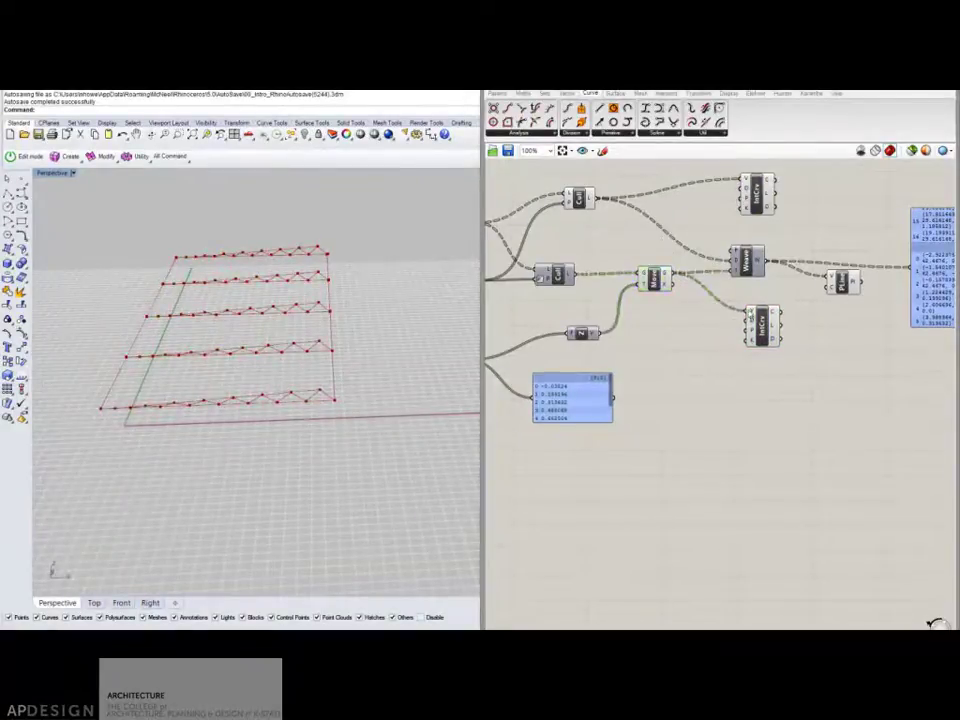
Step: Move the lower Interpolate curve component farther down, put it in its own group and name the group BottomChord
right_click_drag(730, 305, 687, 301)
left_click_drag(725, 327, 727, 376)
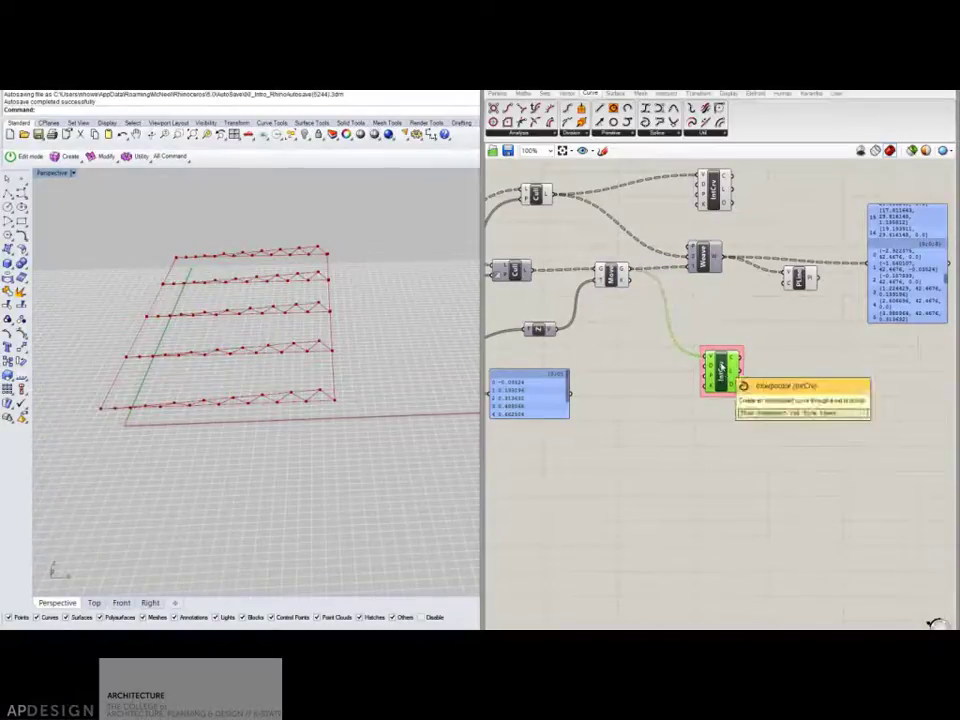
key("ctrl+g")
right_click(720, 350)
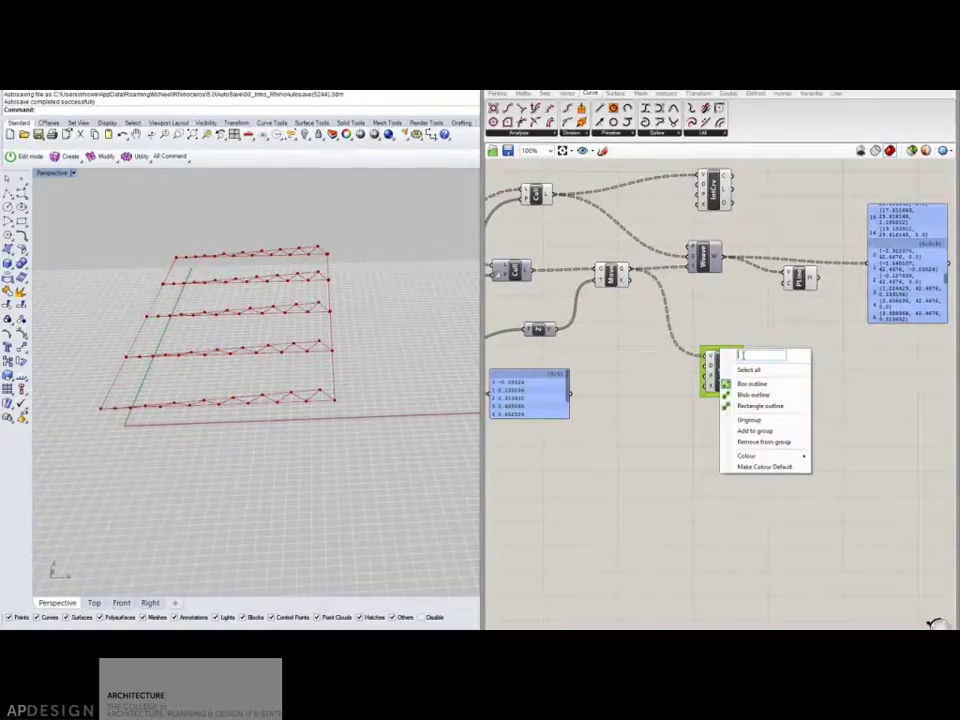
type("TopChord")
left_click_drag(749, 356, 732, 357)
type("BottomChord")
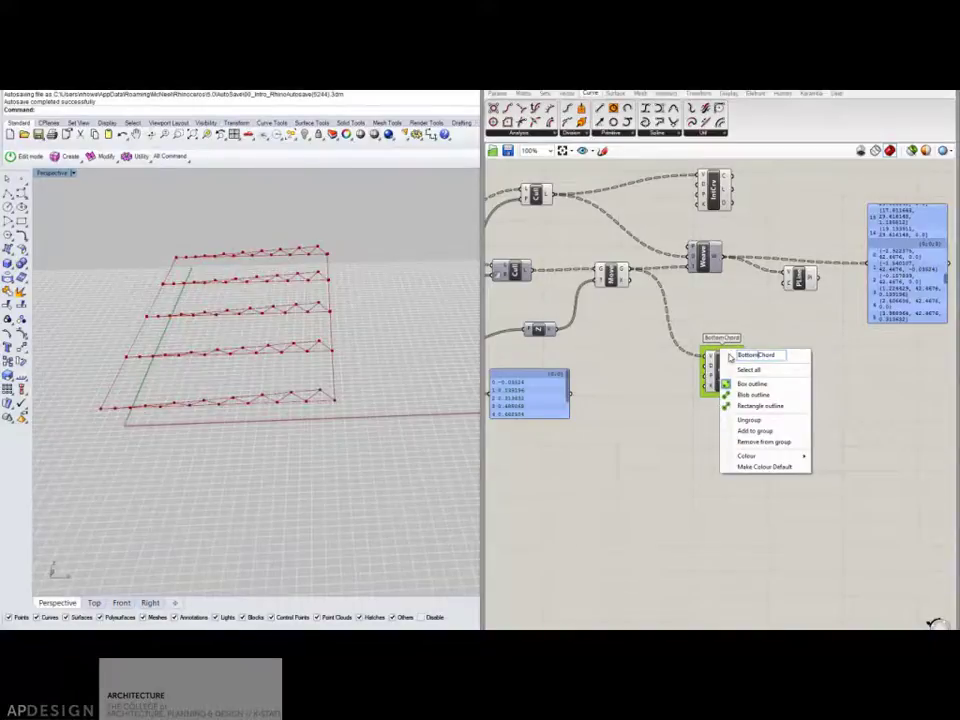
left_click(781, 295)
Step: Group the upper Interpolate curve component, name the group TopChord and move it up and away from Weave
left_click(715, 192)
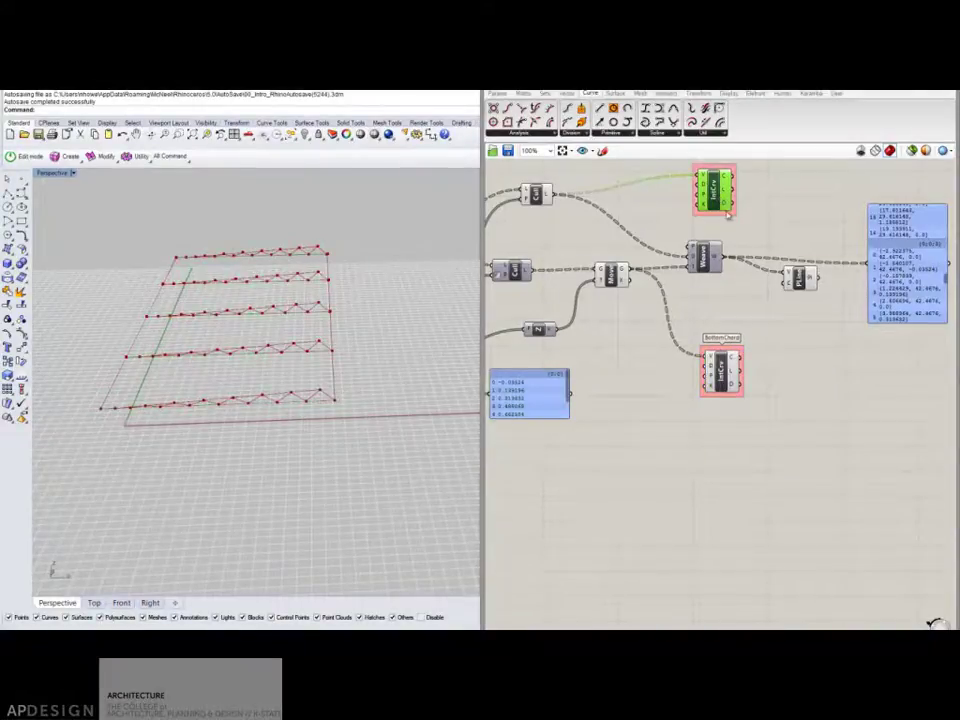
right_click_drag(715, 193, 735, 253)
right_click(735, 232)
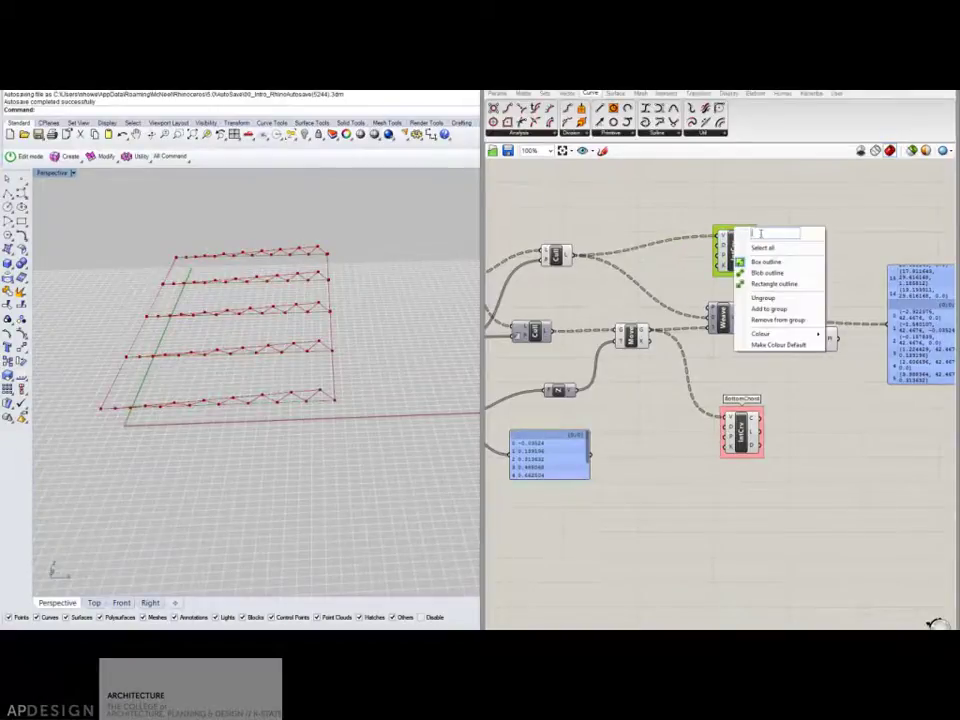
type("TopChord")
left_click(797, 203)
scroll(790, 207, "up", 1)
left_click_drag(733, 257, 770, 210)
Step: Move the PLine component up beside Weave, group it and name the group WebMembers
scroll(775, 229, "down", 2)
left_click_drag(736, 302, 723, 299)
left_click_drag(812, 317, 775, 288)
right_click(790, 282)
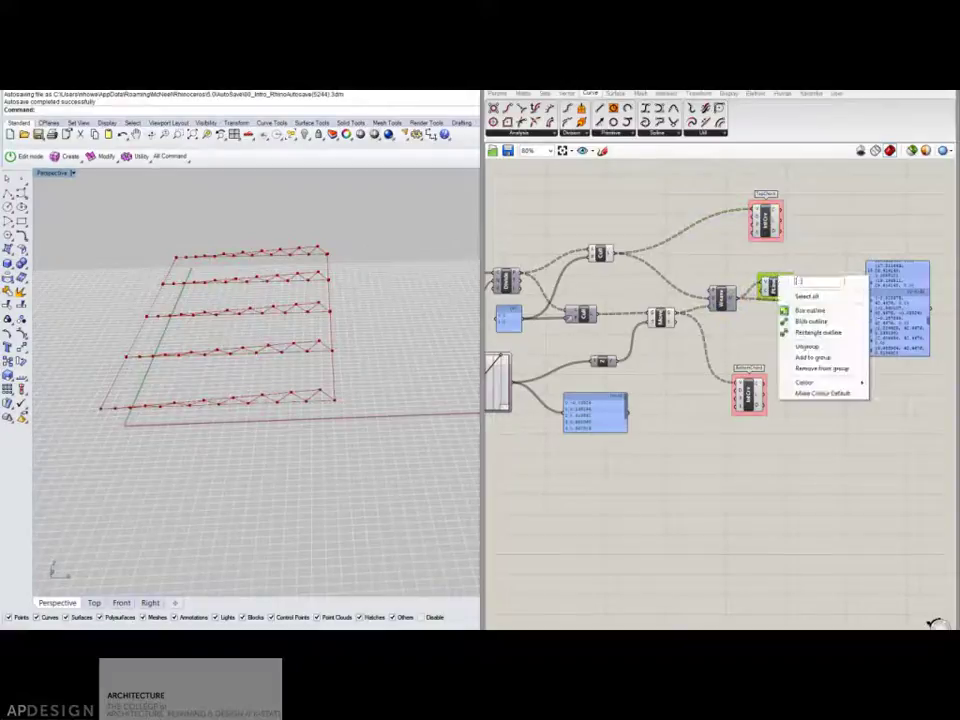
left_click(802, 280)
type("WebMembers")
key("Return")
Step: Delete the panel that lists the Weave component's output points
left_click(880, 305)
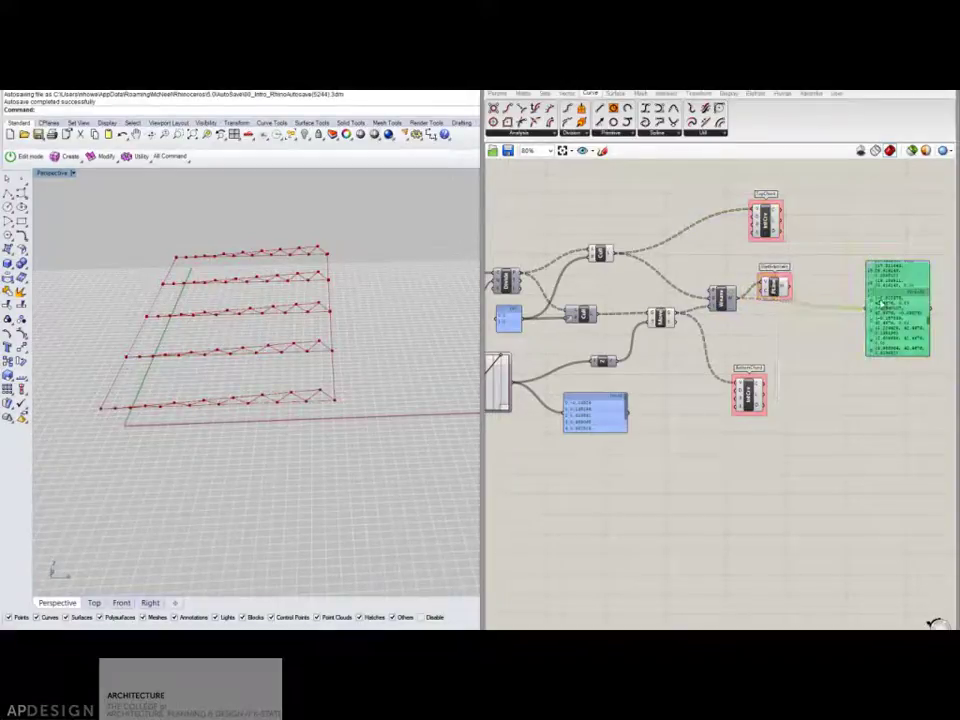
key("Delete")
right_click_drag(796, 349, 817, 346)
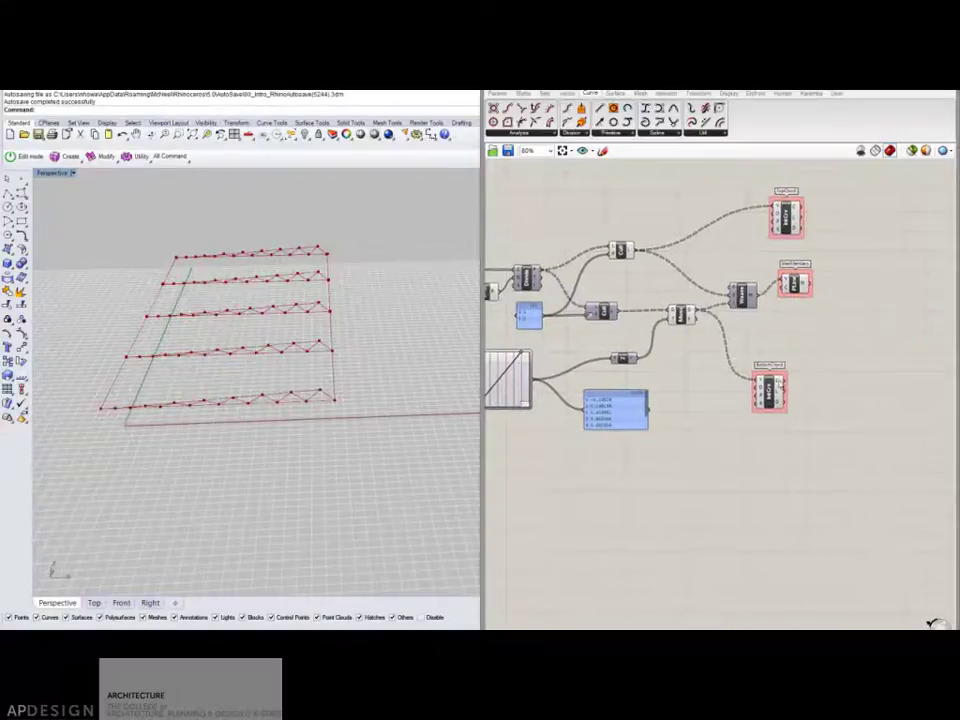
Step: Arrange the TopChord, WebMembers and BottomChord components in an aligned, evenly spaced column farther from the Weave component
left_click_drag(771, 393, 813, 369)
left_click_drag(786, 221, 811, 232)
left_click_drag(857, 403, 772, 196)
left_click_drag(816, 230, 896, 230)
left_click(806, 195)
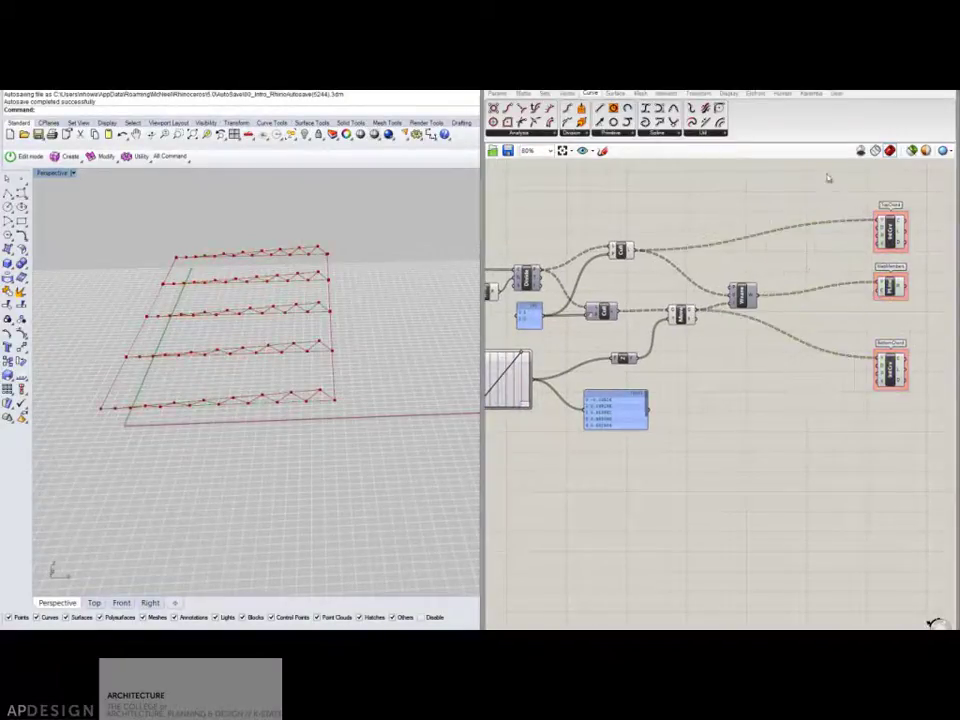
left_click_drag(918, 406, 889, 203)
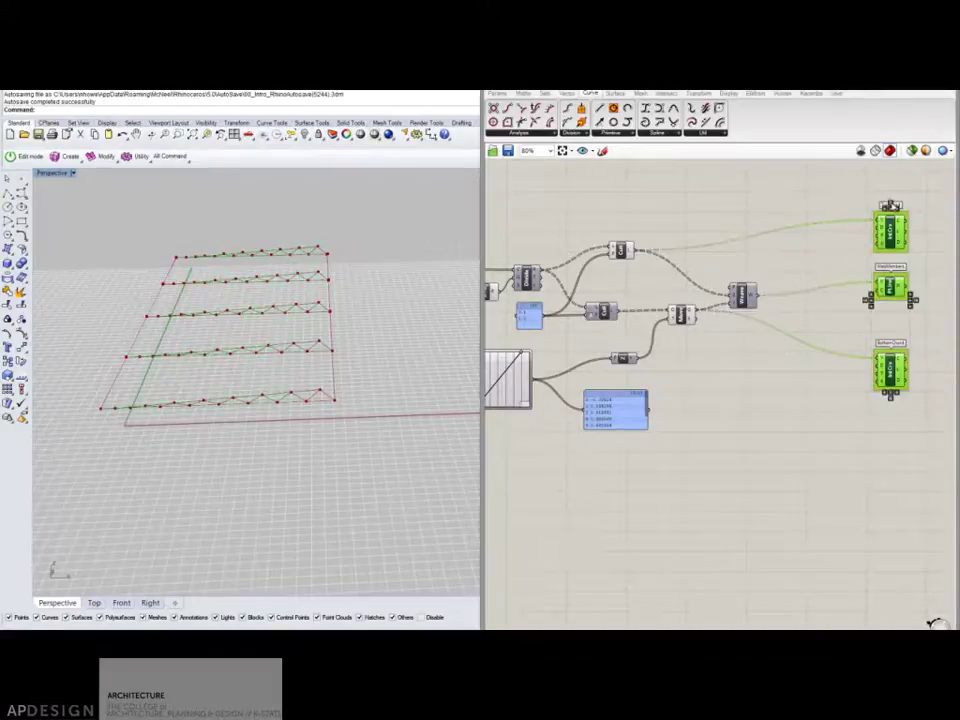
left_click(892, 206)
left_click(925, 252)
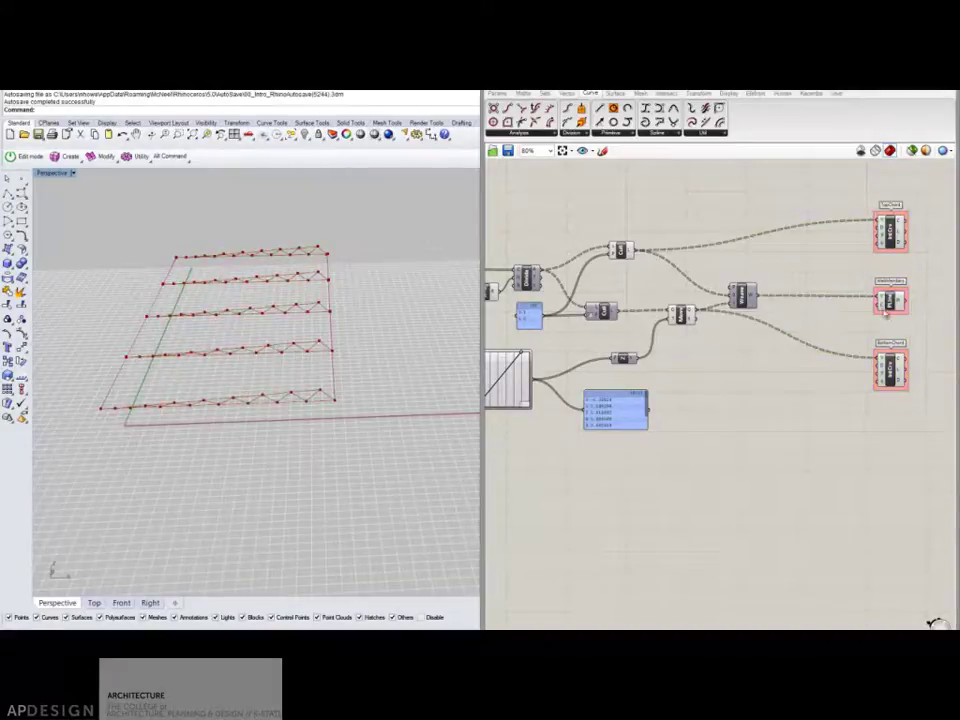
Step: Replace the Graph Mapper's small output panel with a larger one on its output, leaving space between the two
right_click_drag(606, 433, 673, 381)
left_click(675, 374)
key("Delete")
scroll(663, 360, "up", 2)
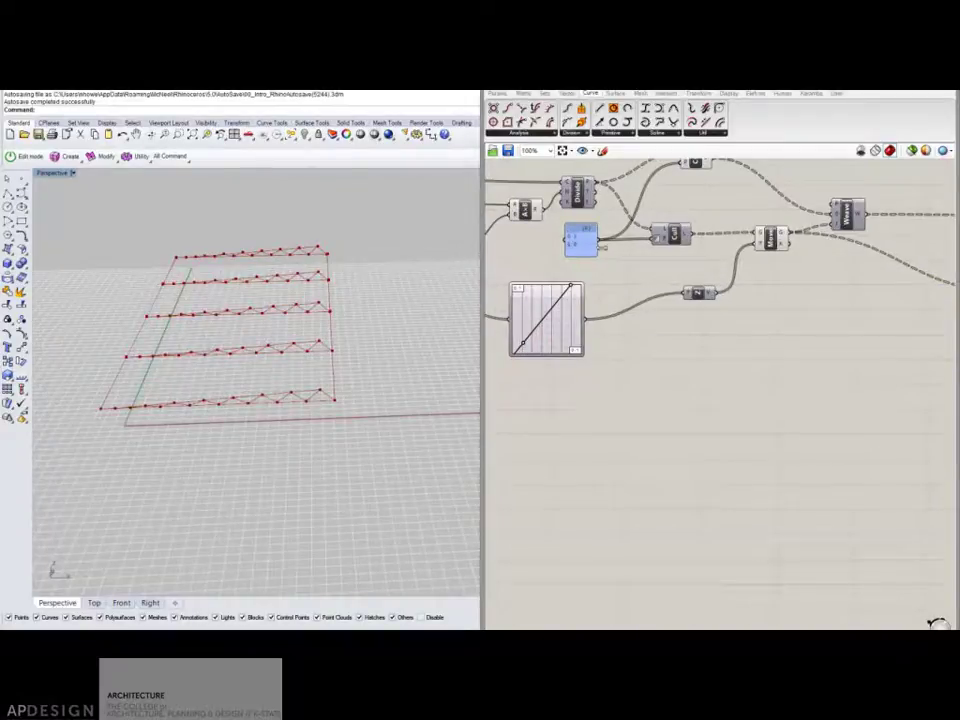
left_click(580, 244)
left_click_drag(580, 247, 587, 319, "alt")
left_click_drag(648, 368, 797, 456)
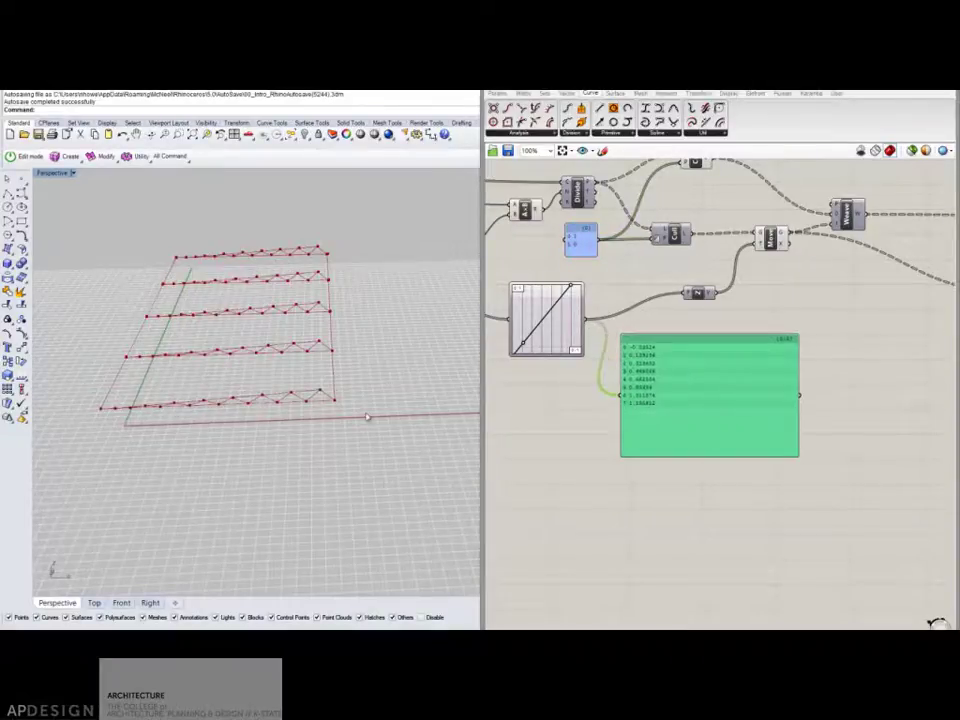
right_click_drag(379, 407, 355, 357)
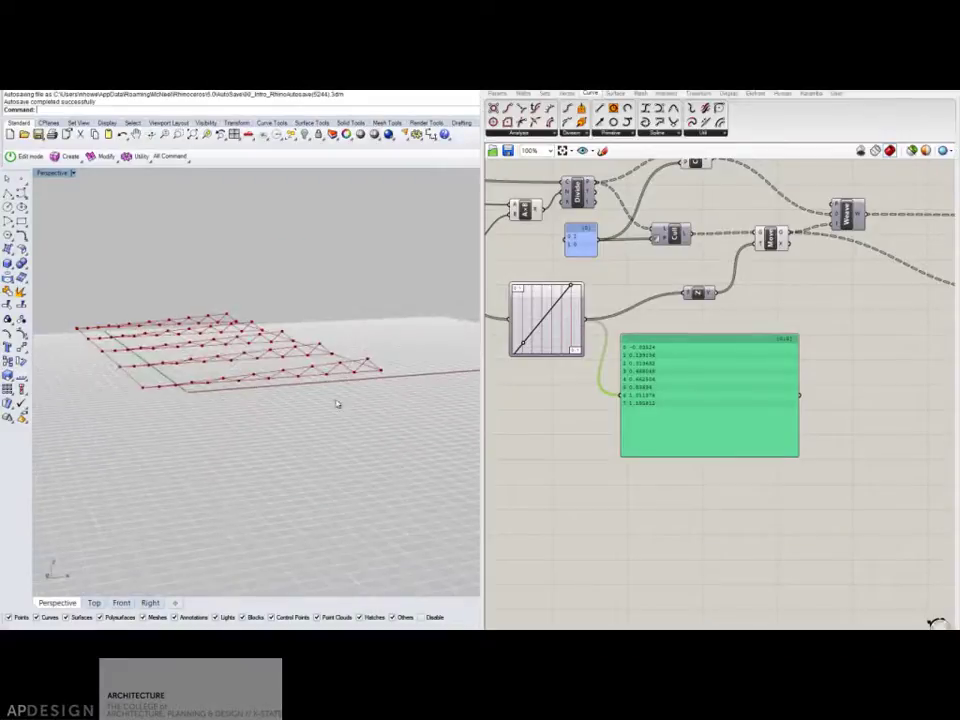
left_click_drag(625, 398, 732, 391)
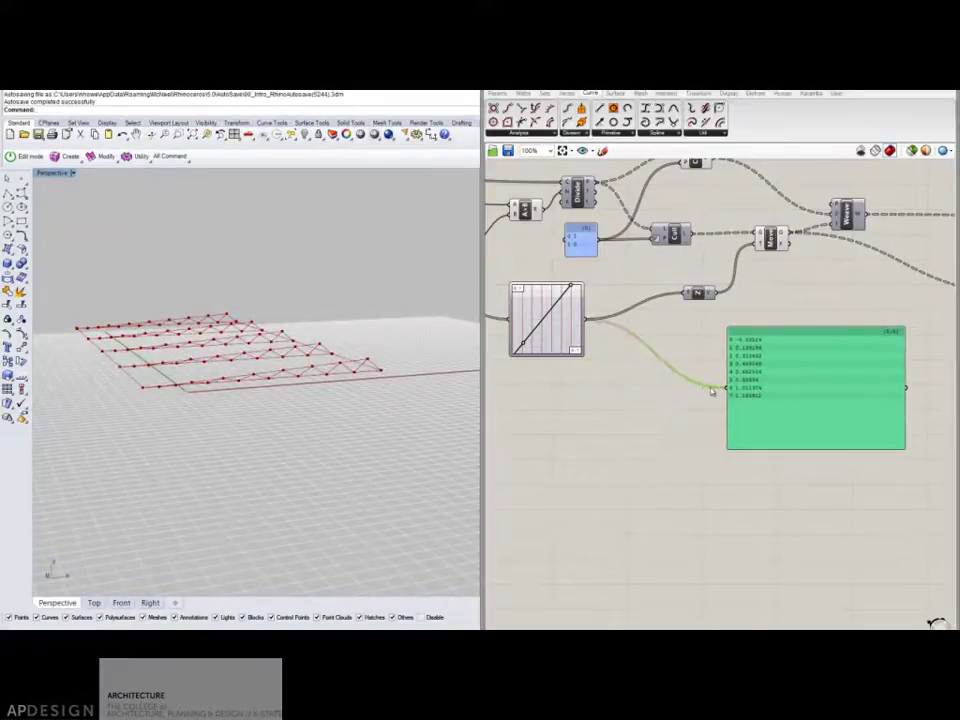
Step: Add a Remap Numbers component between the Graph Mapper and its panel and connect the Graph Mapper output to its value input
double_click(633, 352)
type("re")
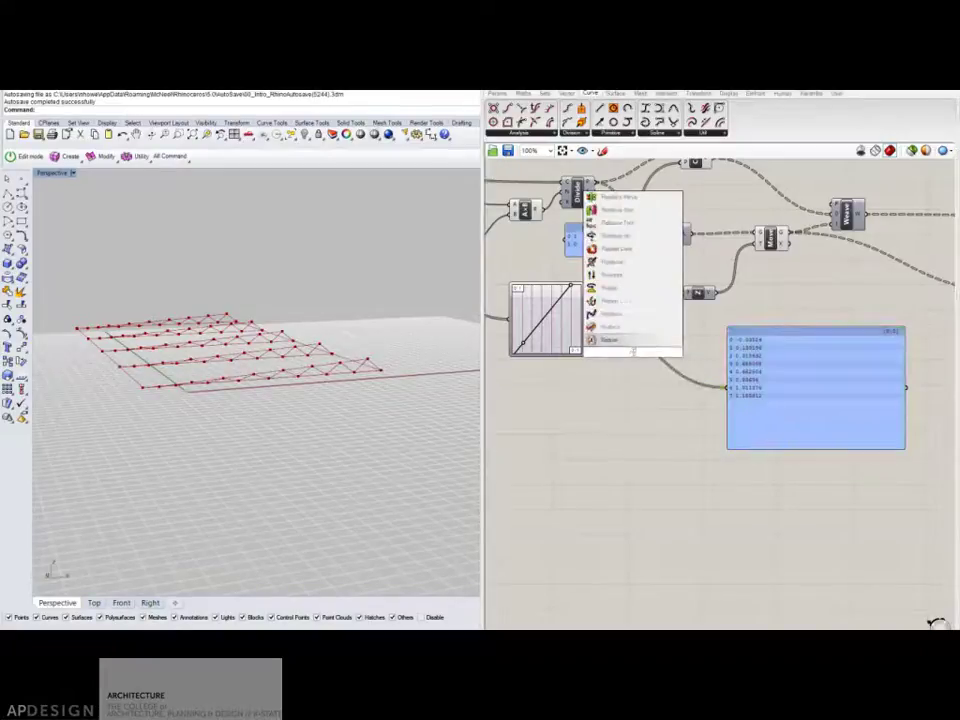
type("remap")
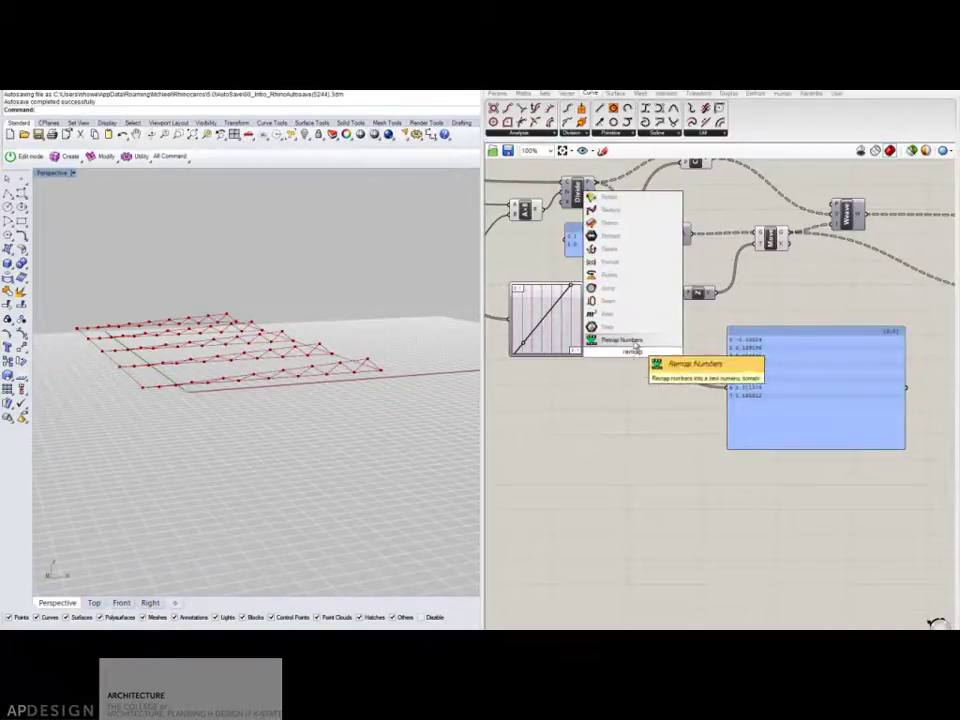
key("Return")
right_click_drag(594, 326, 622, 328)
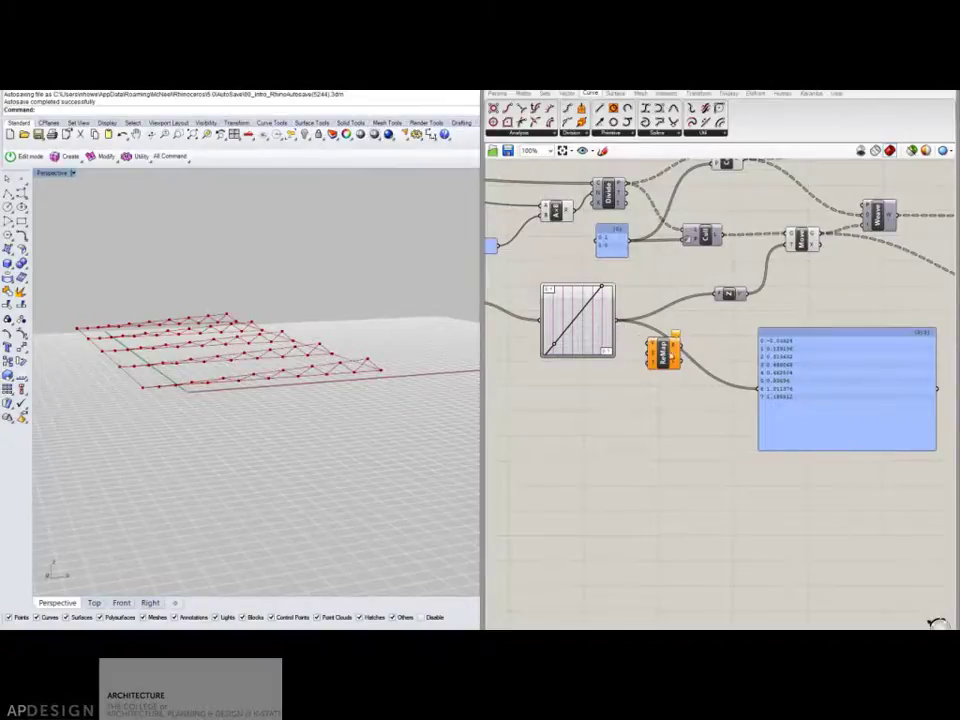
left_click_drag(784, 365, 797, 352)
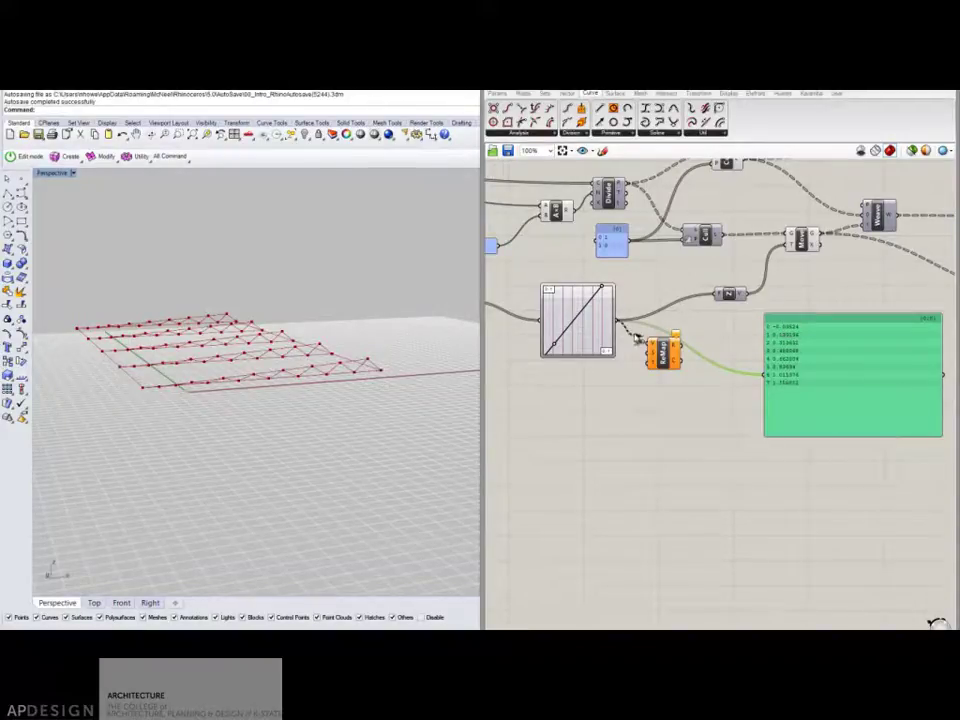
left_click_drag(681, 353, 711, 356)
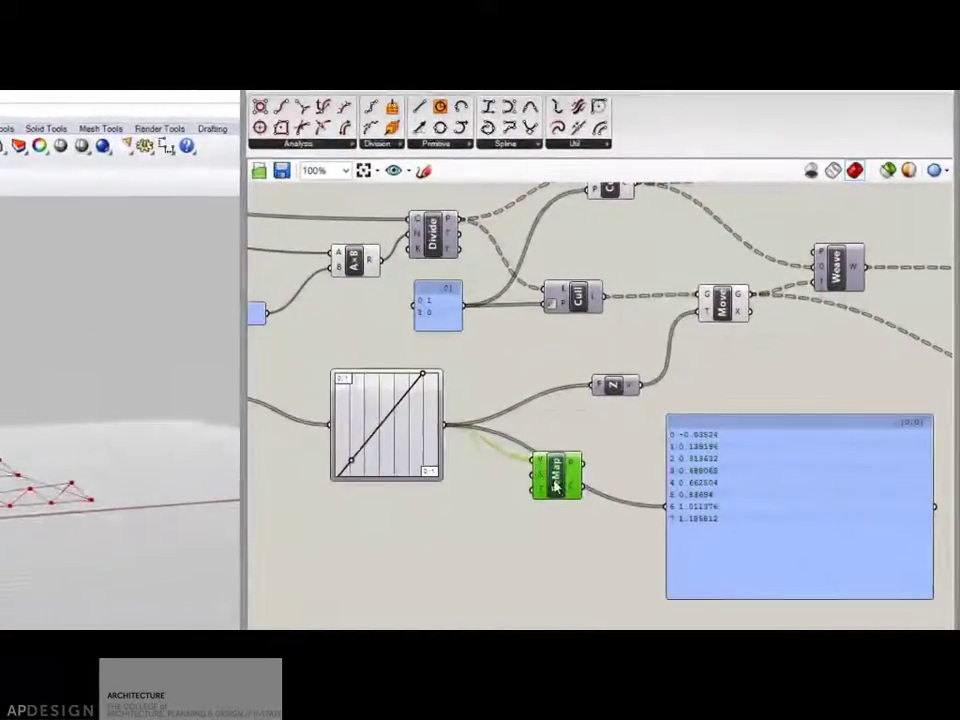
mouse_move(541, 498)
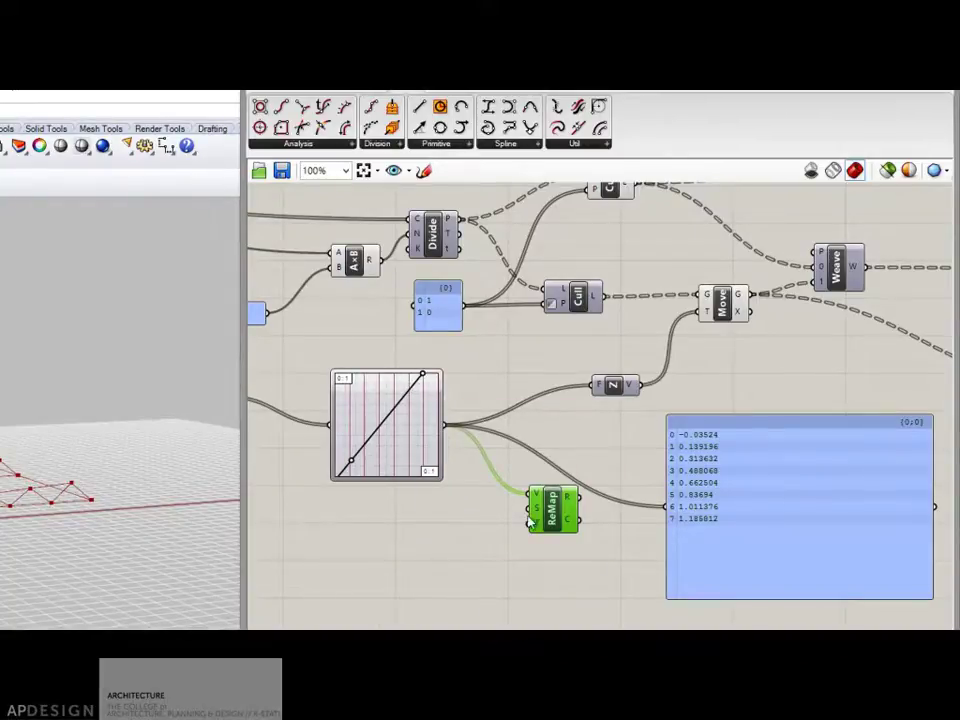
mouse_move(540, 513)
Step: Add a Construct Domain component feeding the Remap Numbers target input, and connect the mapped output to the panel
right_click_drag(471, 536, 481, 527)
left_click(292, 87)
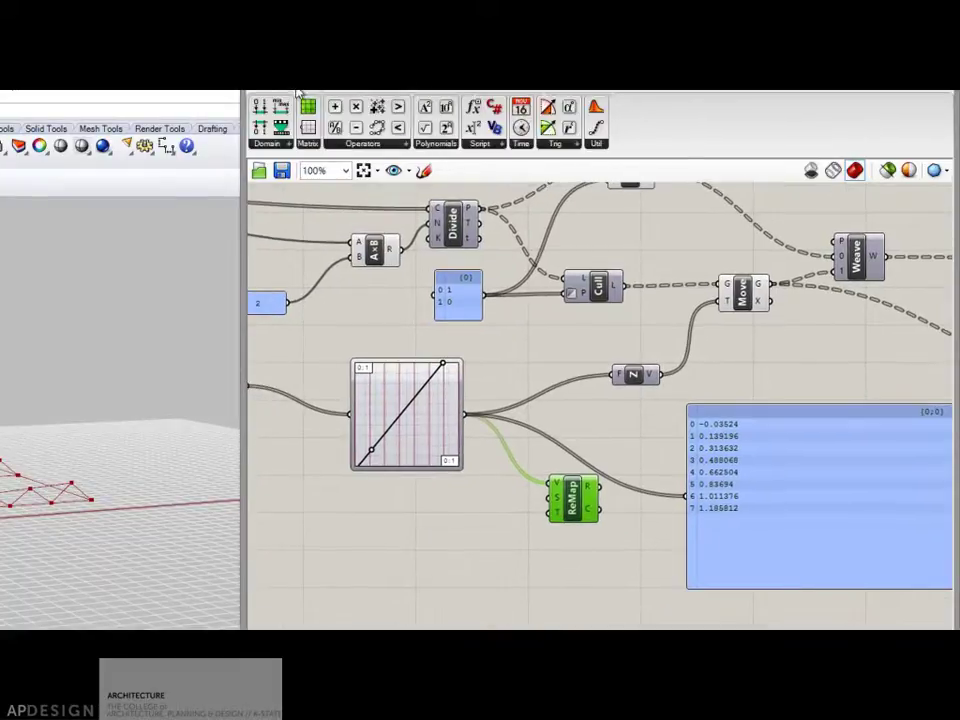
left_click(286, 146)
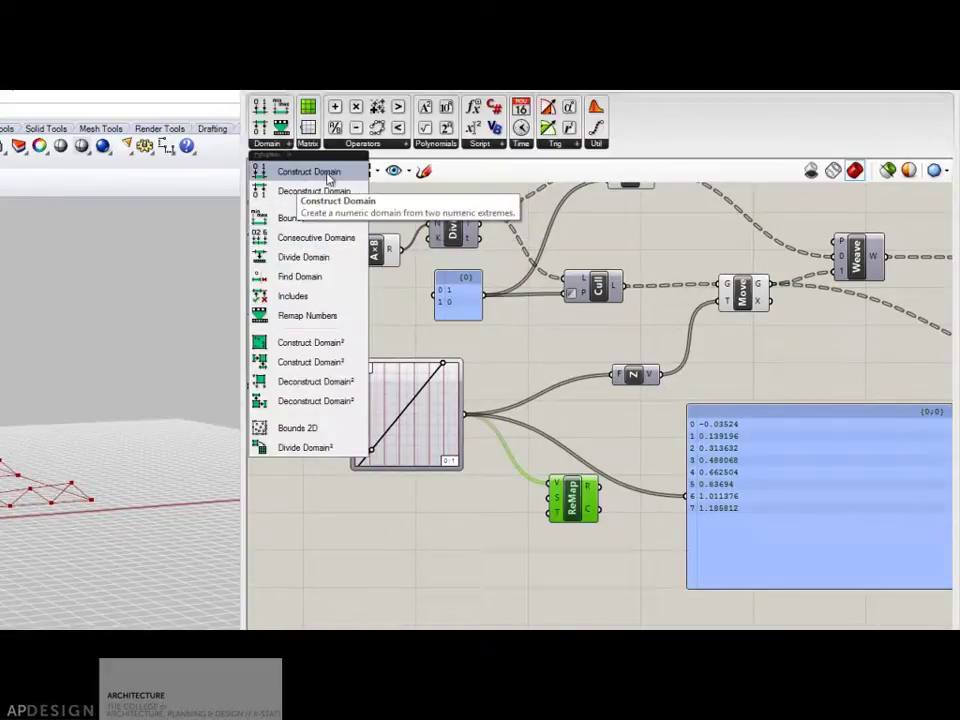
left_click(323, 178)
left_click(459, 516)
right_click_drag(459, 516, 632, 513)
mouse_move(610, 508)
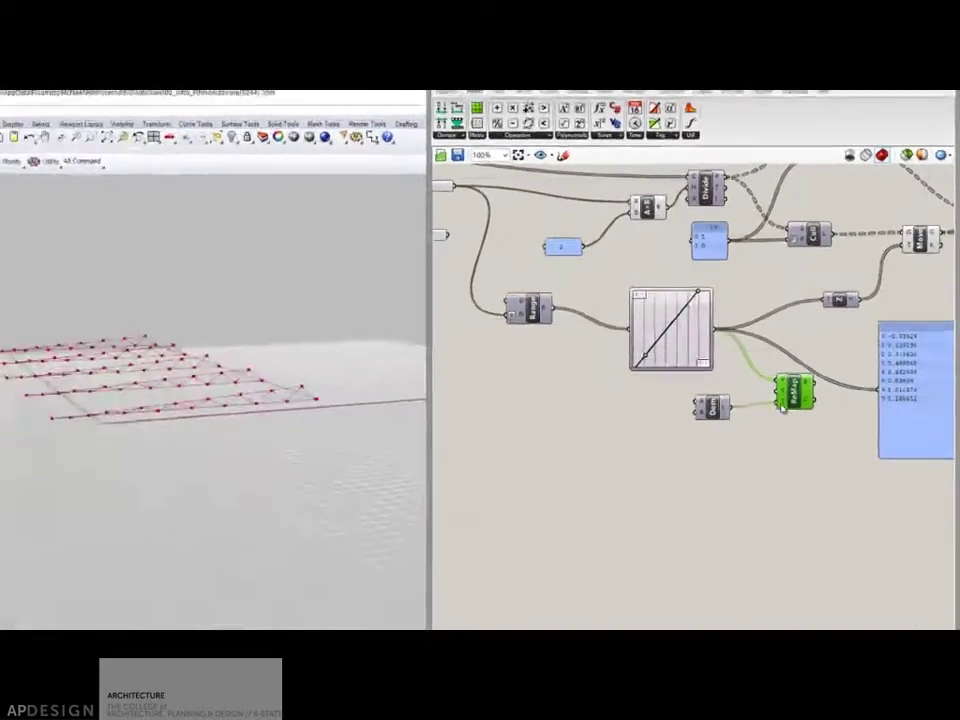
left_click_drag(830, 372, 890, 366)
right_click_drag(863, 382, 842, 371)
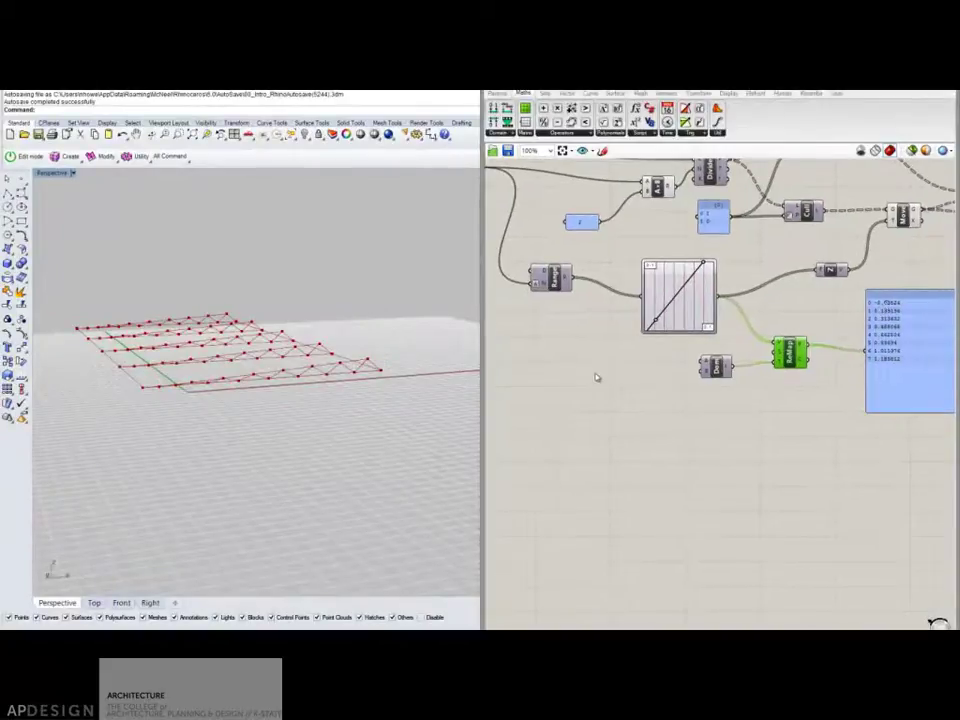
Step: Move the truss depth slider below the Number of WebMembers slider and connect it to the Construct Domain's B input
right_click_drag(586, 380, 662, 376)
scroll(660, 378, "down", 3)
scroll(597, 324, "up", 2)
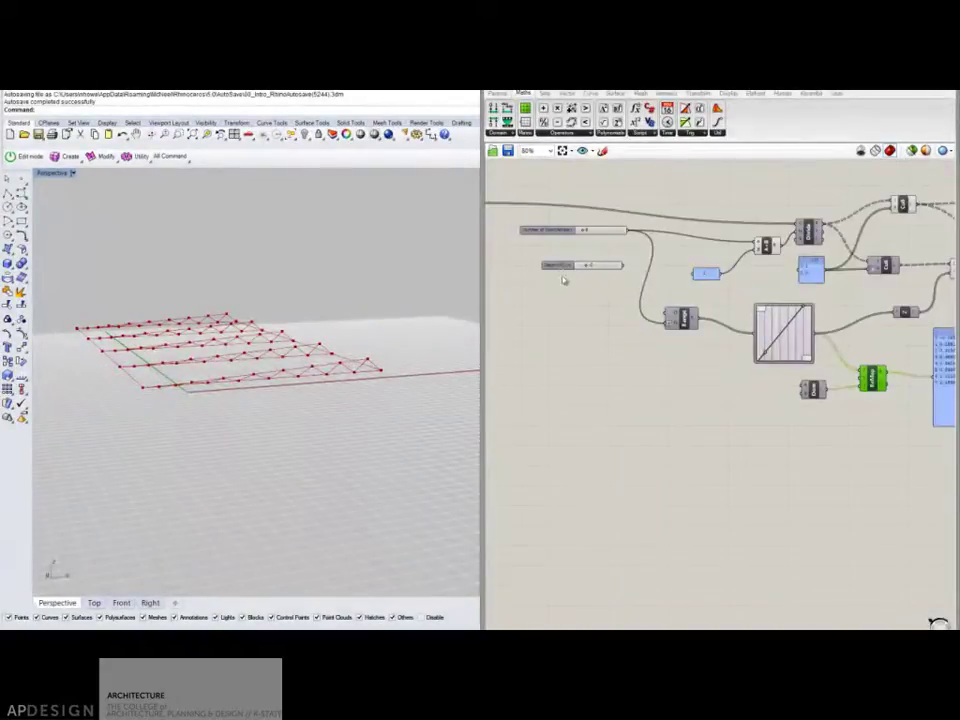
left_click_drag(556, 265, 526, 316)
left_click_drag(596, 321, 805, 401)
right_click_drag(781, 421, 668, 407)
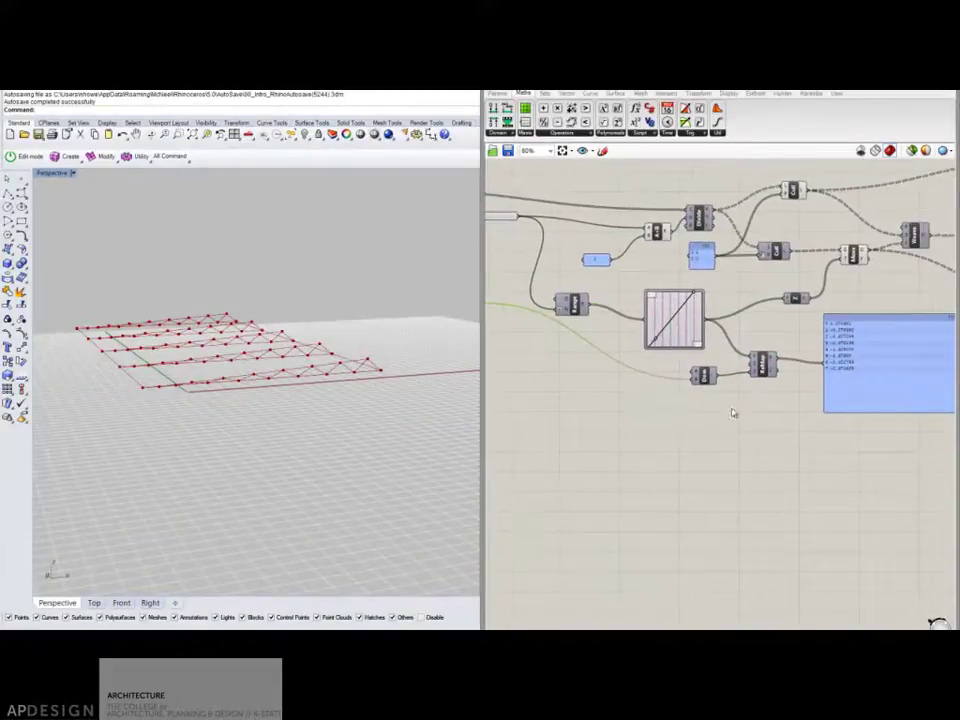
scroll(846, 367, "up", 3)
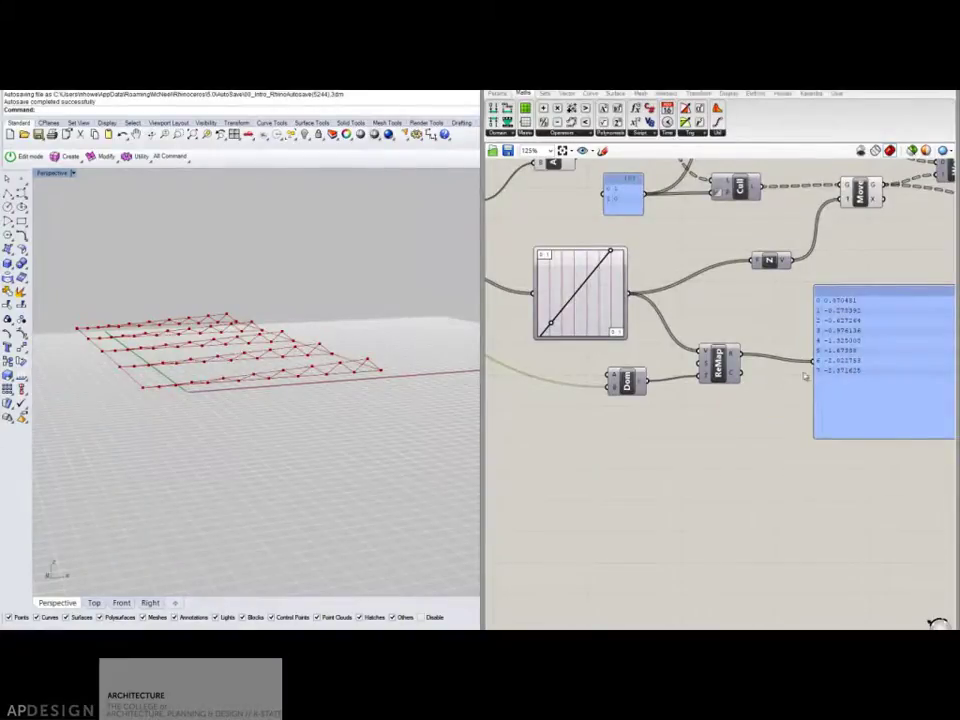
Step: Connect the Remap Numbers mapped output to the Unit Z input in place of the Graph Mapper output
scroll(777, 378, "down", 1)
left_click_drag(757, 338, 757, 284)
right_click_drag(374, 388, 324, 431)
Step: Set the truss depth slider to -5 and raise the lower handle of the linear graph in the Graph Mapper
right_click_drag(535, 427, 687, 396)
scroll(687, 396, "down", 2)
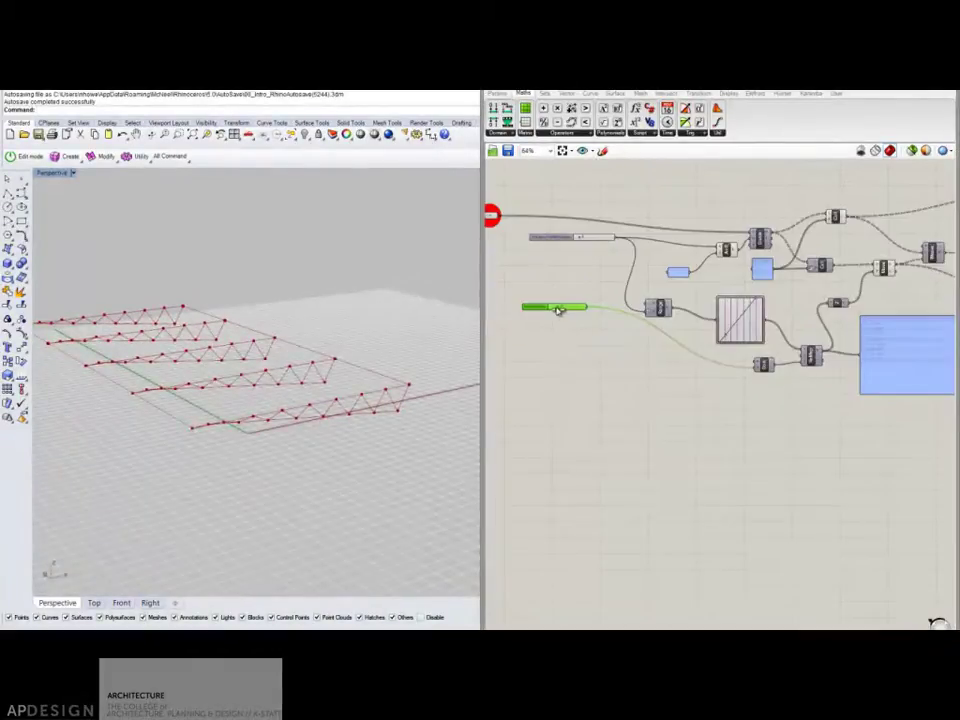
left_click_drag(559, 310, 553, 310)
left_click_drag(719, 341, 722, 331)
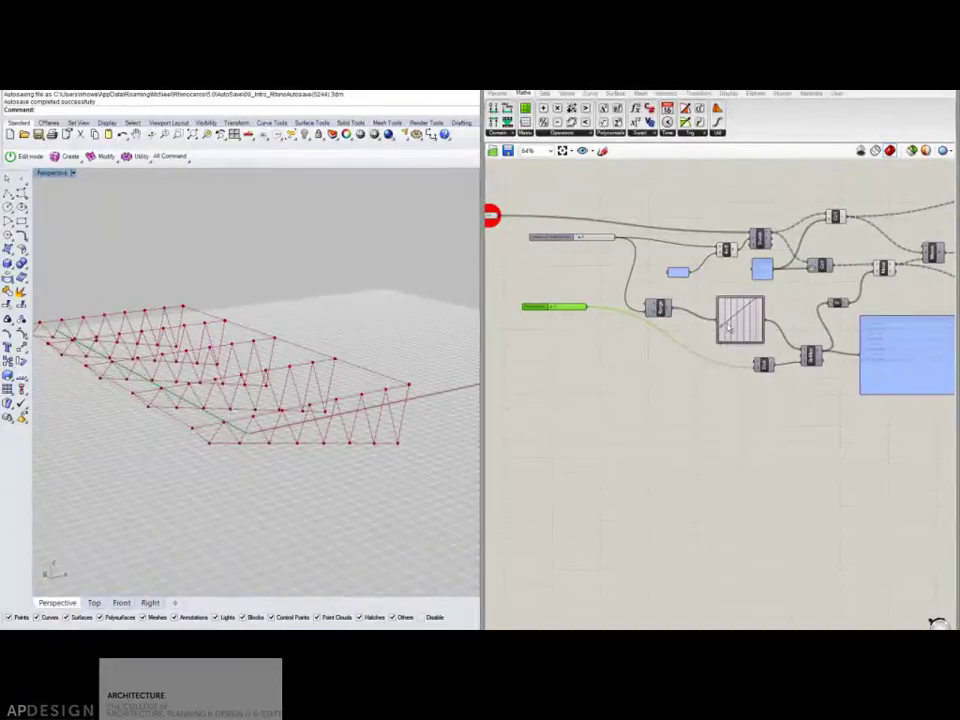
Step: Change the Graph Mapper's graph type to Bezier
scroll(722, 331, "up", 3)
right_click(652, 296)
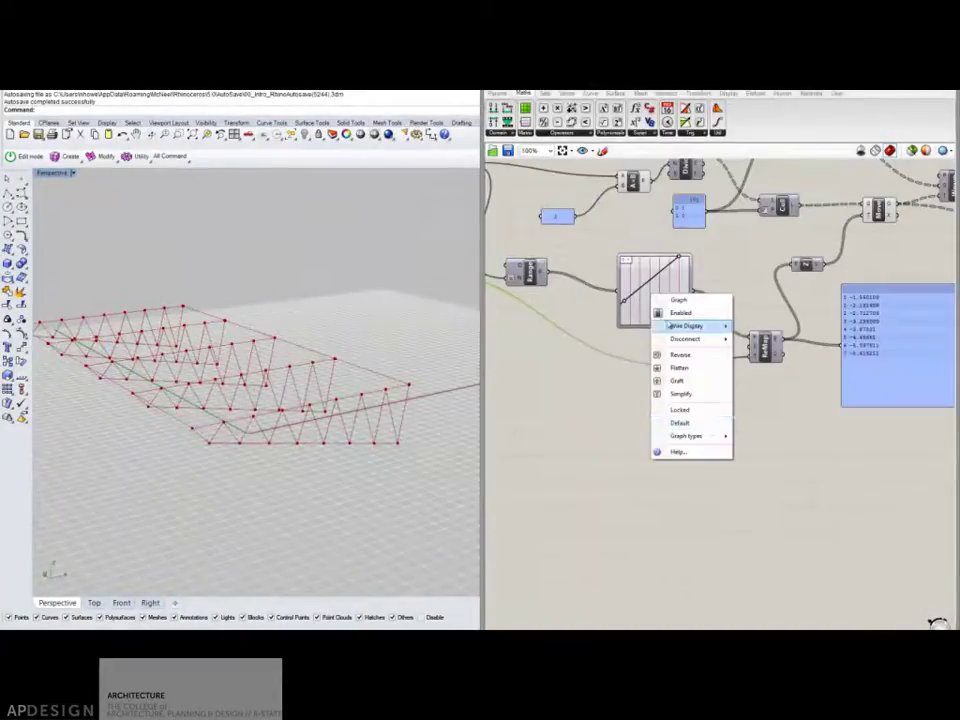
mouse_move(700, 436)
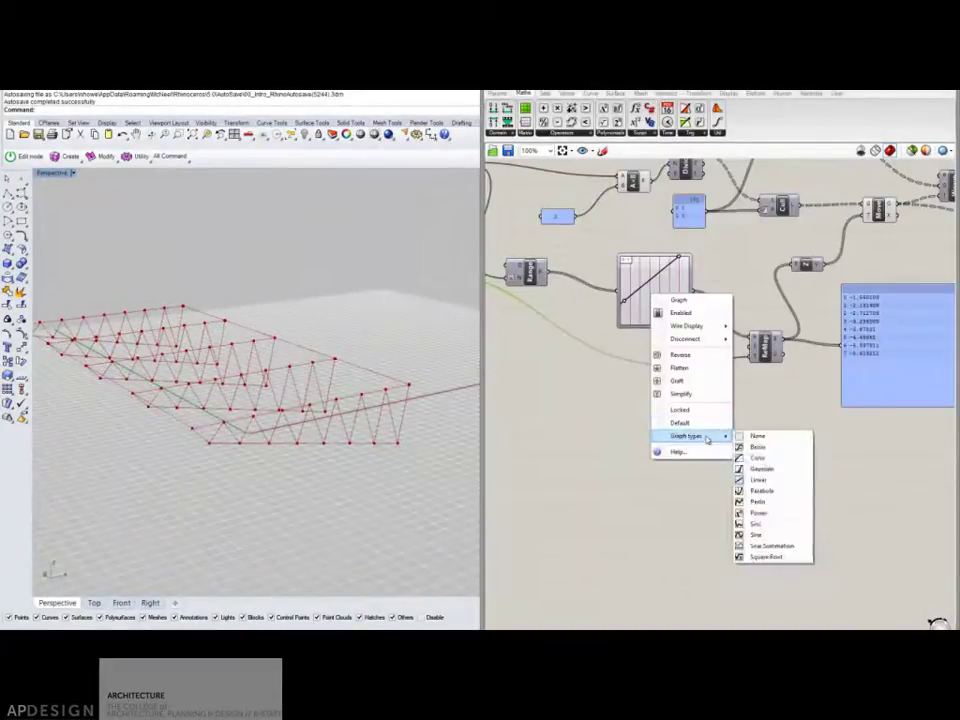
left_click(757, 480)
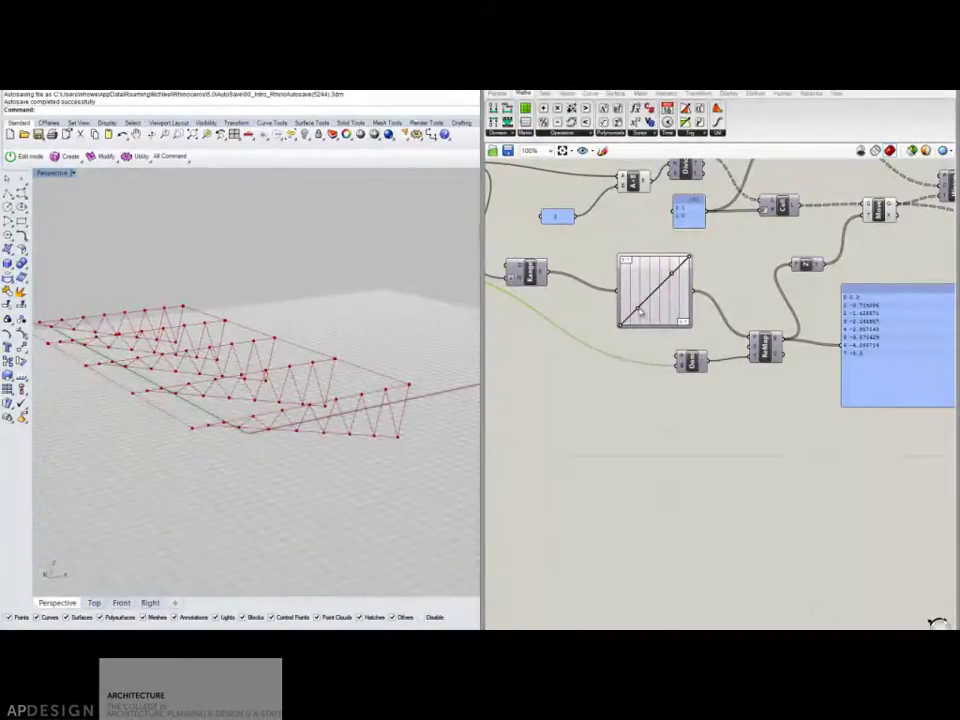
Step: Shape the Bezier graph into an S-curve by raising the first handle near the top and lowering the second near the bottom
mouse_move(640, 311)
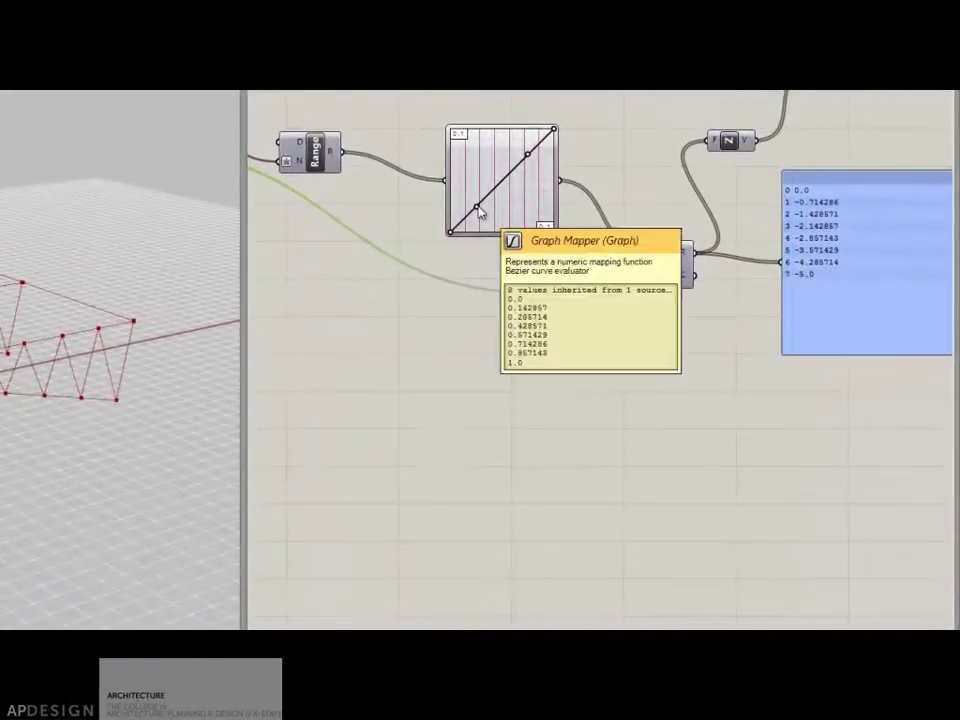
left_click_drag(479, 210, 470, 155)
left_click_drag(529, 157, 547, 218)
mouse_move(472, 157)
left_mouse_down()
mouse_move(480, 193)
mouse_move(482, 139)
left_mouse_up()
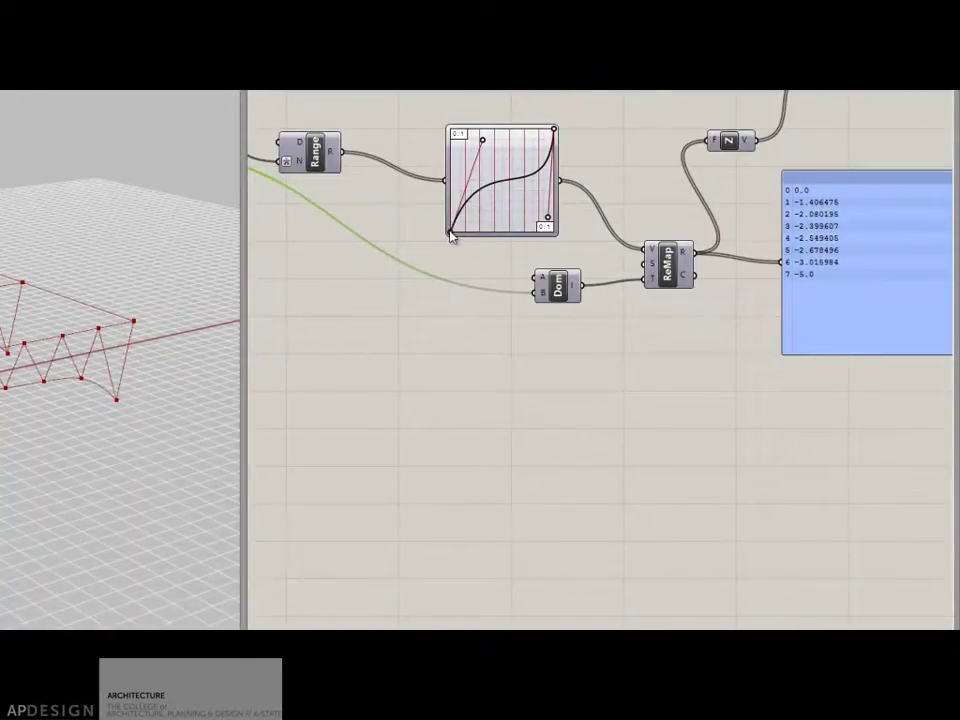
right_click_drag(507, 267, 598, 260)
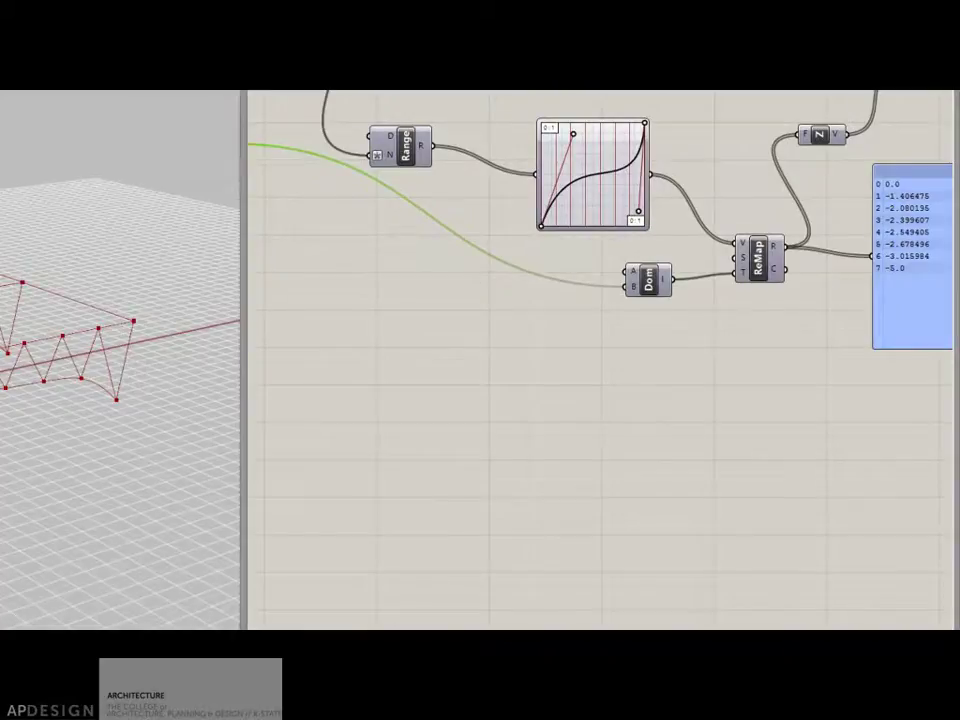
right_click_drag(96, 361, 110, 361)
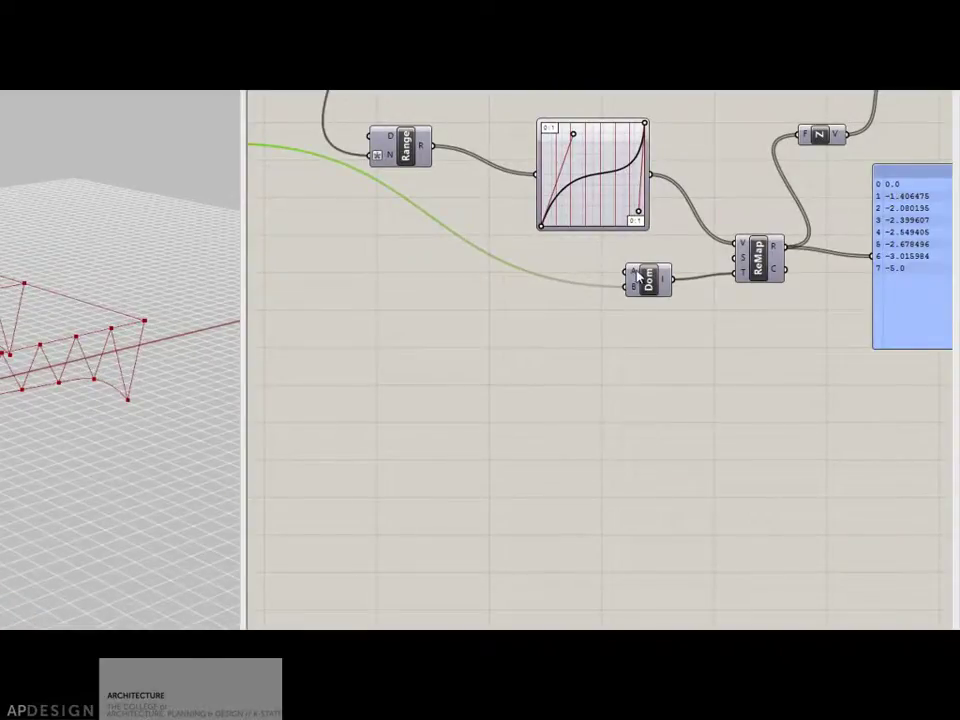
Step: Move the DepthOfTruss slider slightly down and rename it MaxDepthOfTruss
right_click_drag(638, 277, 806, 281)
left_click_drag(385, 144, 358, 213)
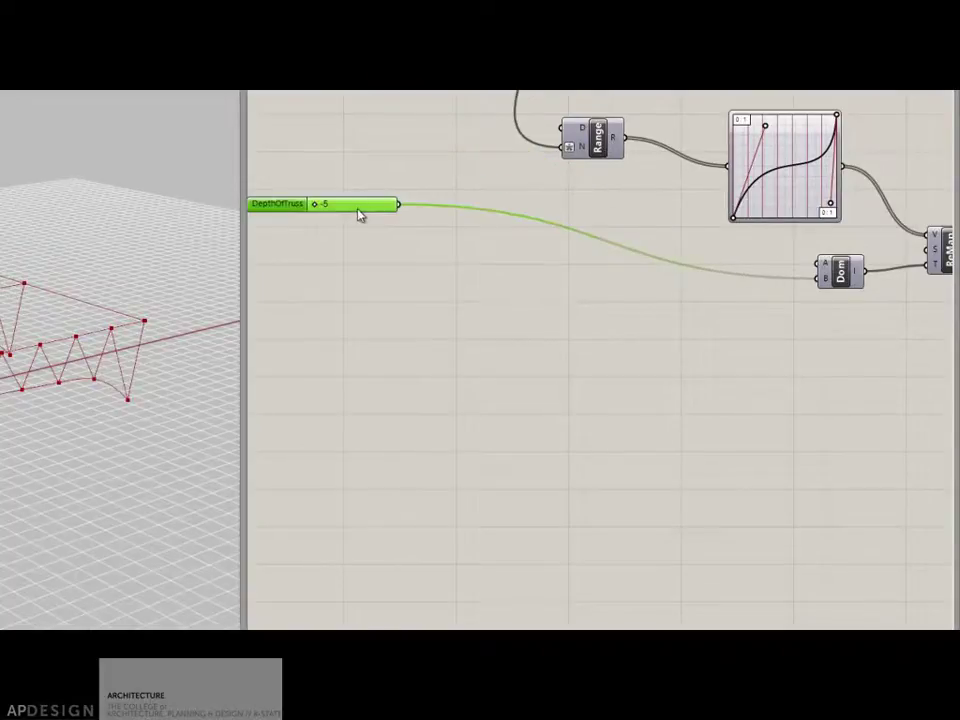
right_click(281, 212)
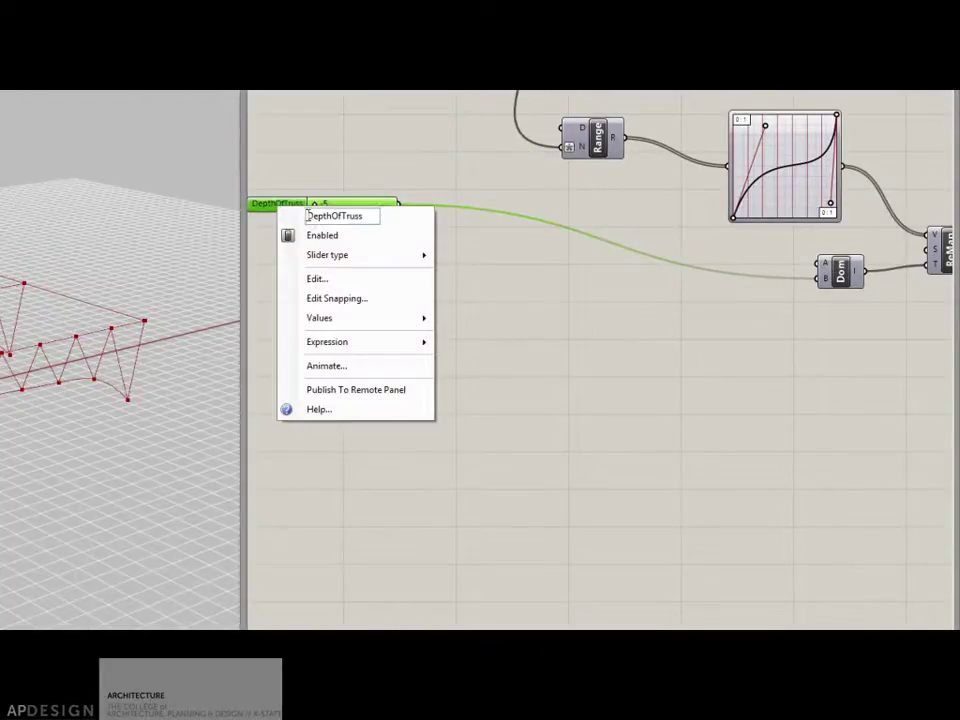
left_click(309, 215)
type("Max")
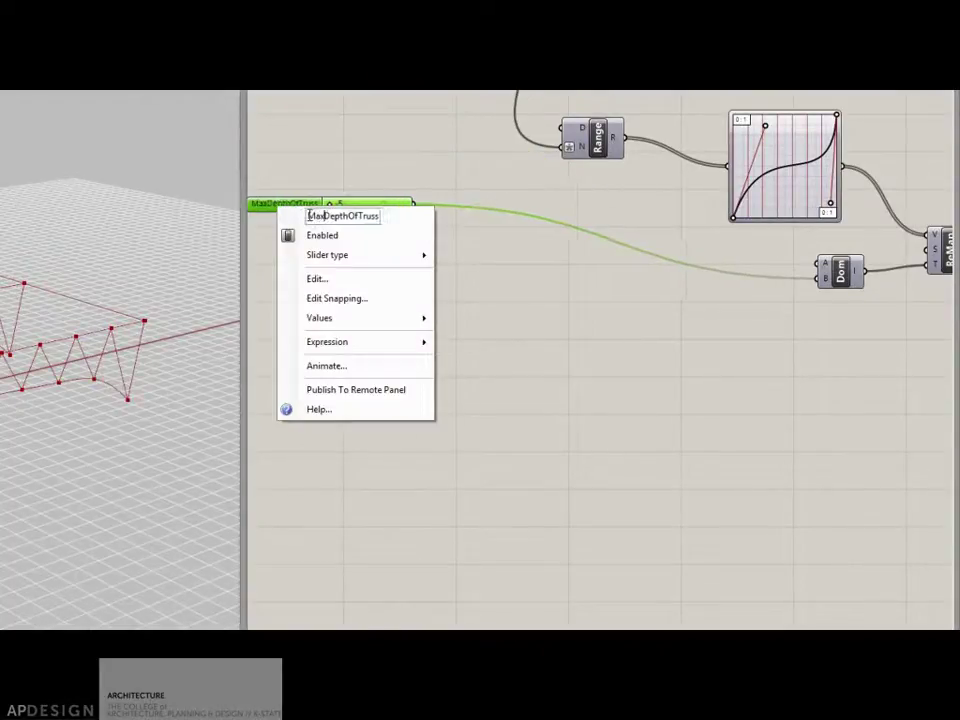
left_click(385, 163)
Step: Duplicate the MaxDepthOfTruss slider, place the copy above the original and rename it MinDepthOfTruss
left_click(357, 207)
key("ctrl+c")
key("ctrl+v")
left_click_drag(359, 213, 362, 179)
right_click(290, 180)
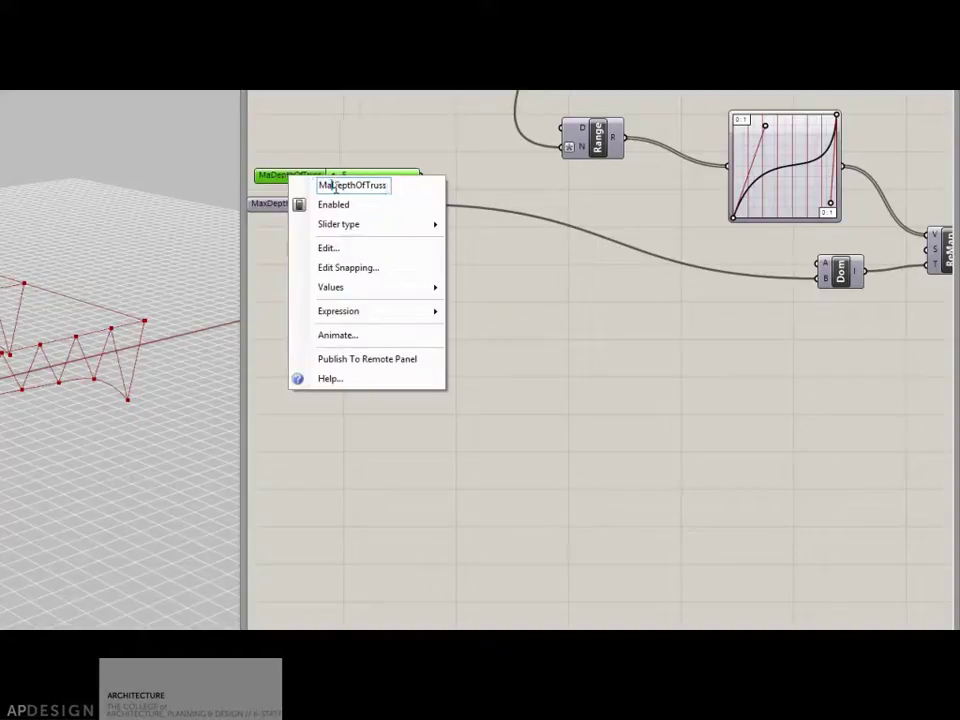
left_click(336, 186)
key("BackSpace")
key("BackSpace")
type("in")
key("Return")
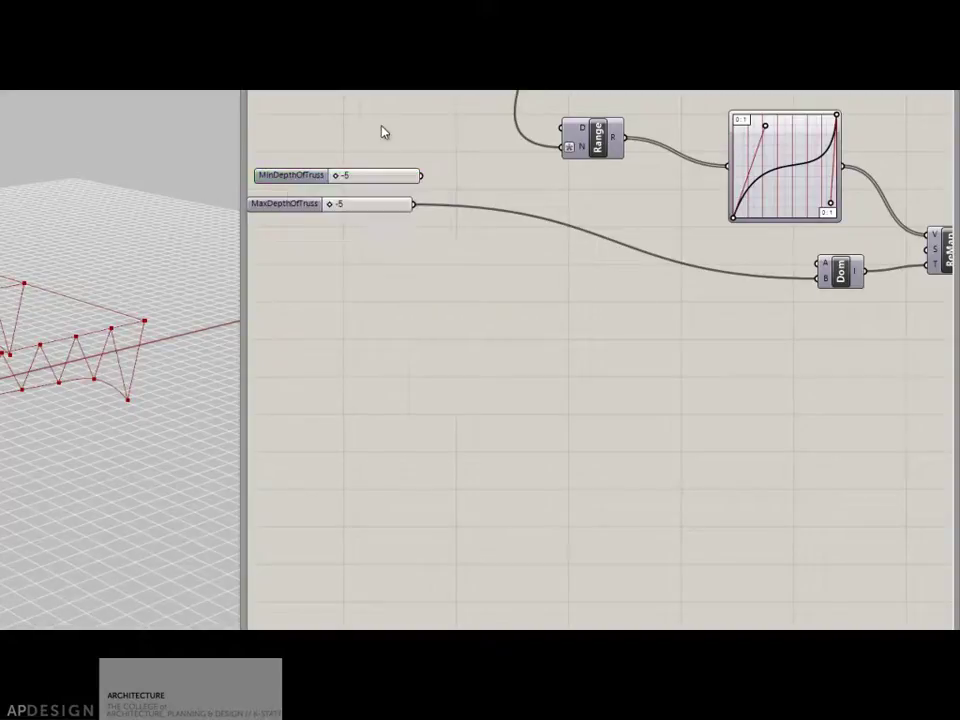
Step: Connect the MinDepthOfTruss slider to the Construct Domain's A input and set it to -1
left_click_drag(590, 240, 822, 263)
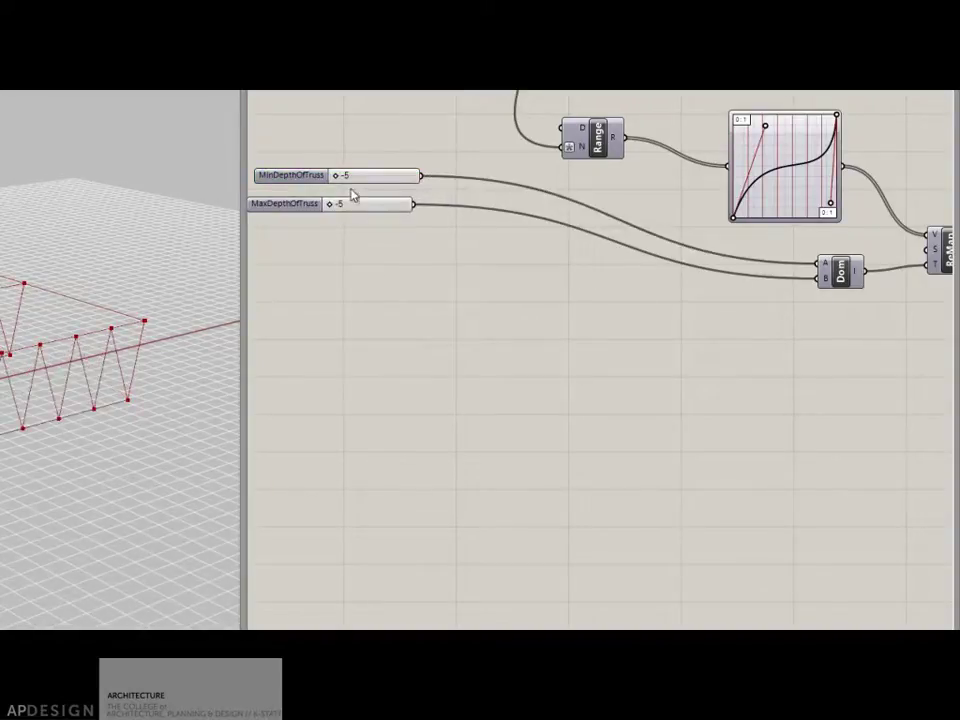
left_click_drag(340, 178, 362, 182)
right_click_drag(296, 470, 230, 446)
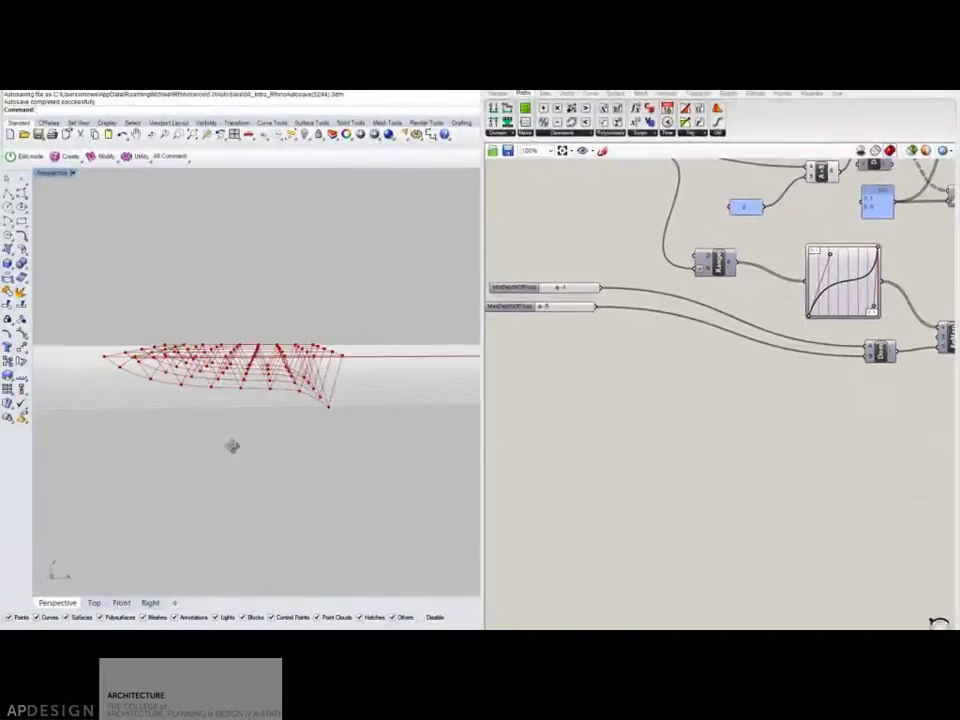
Step: Reshape the Bezier graph into a sagging curve by raising its start point, lowering the first handle and raising the second
right_click_drag(830, 313, 785, 314)
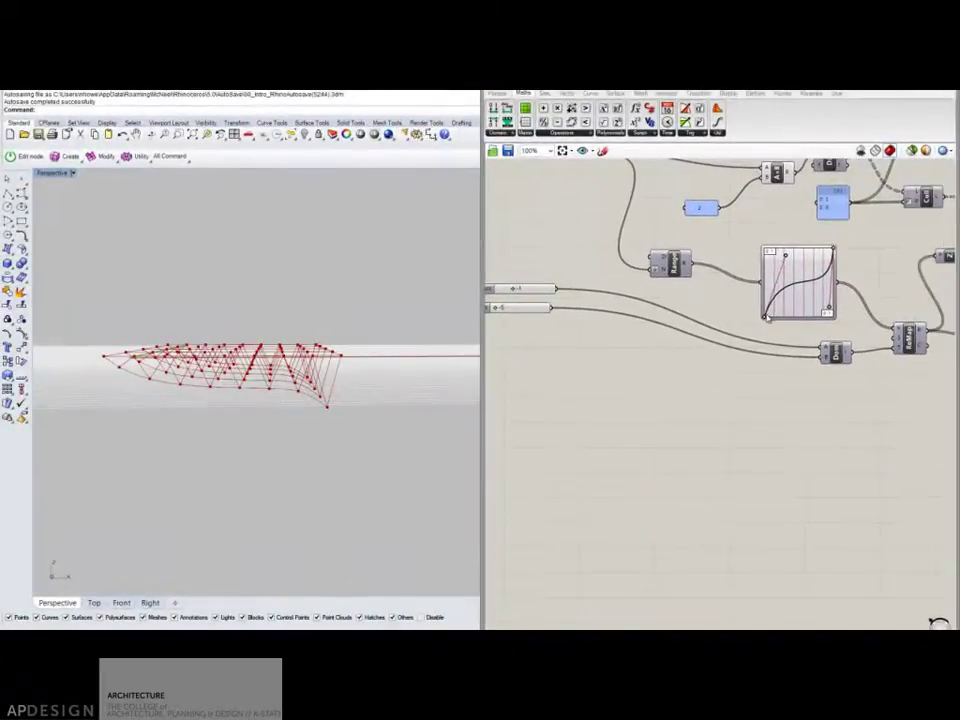
left_click_drag(764, 319, 791, 332)
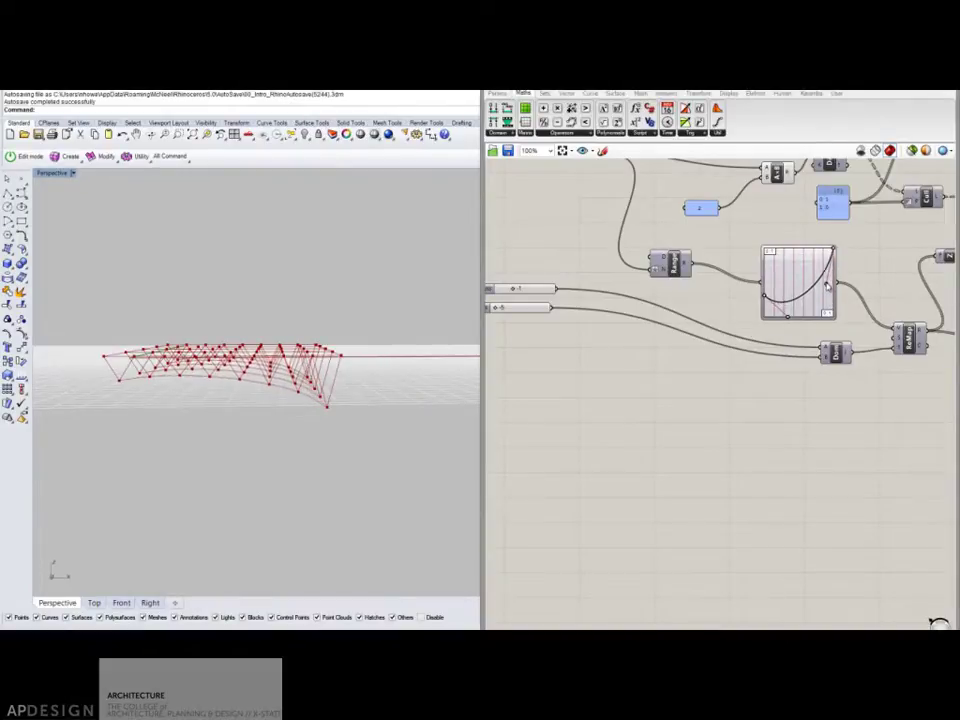
right_click_drag(273, 325, 272, 372)
Step: Change the Graph Mapper's graph type to Parabola and examine the resulting trusses from several angles
right_click(792, 287)
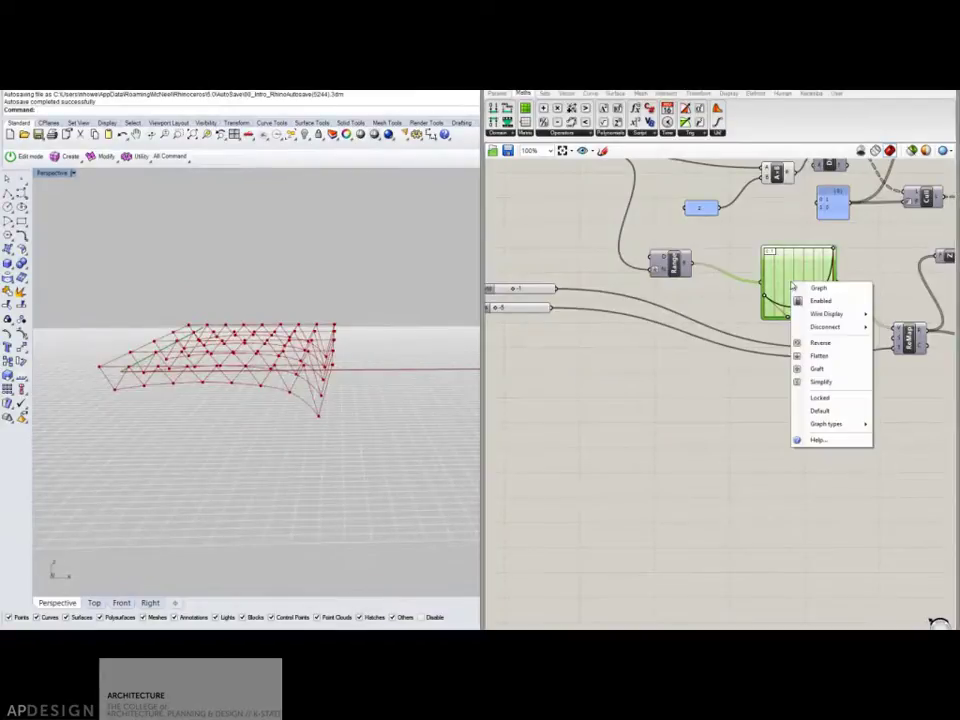
mouse_move(831, 425)
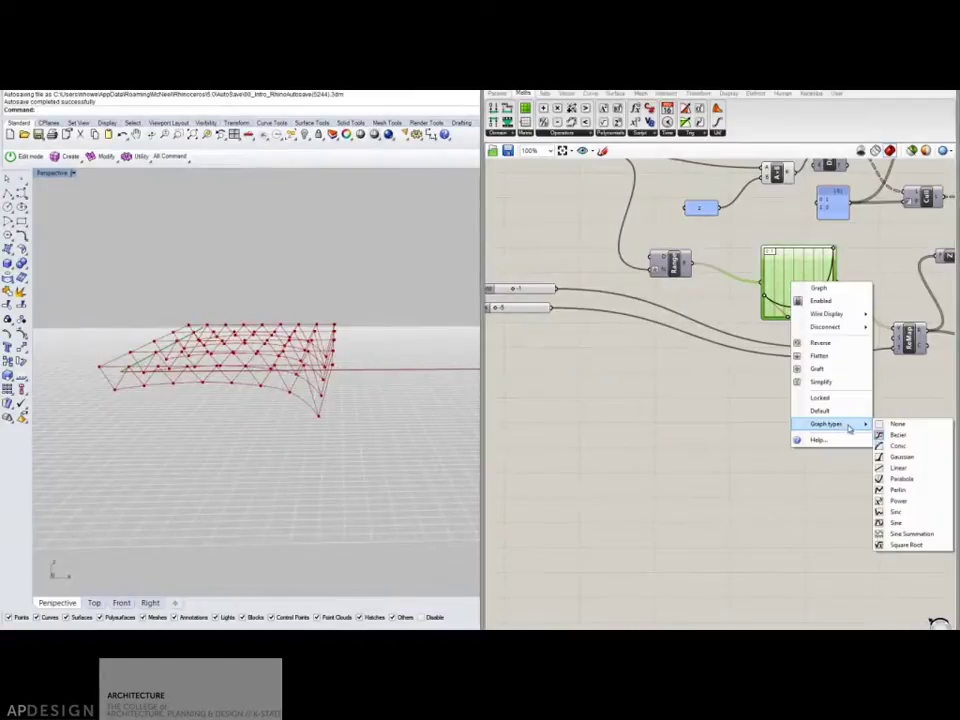
left_click(901, 479)
right_click_drag(440, 342, 418, 345)
right_click_drag(297, 284, 270, 364)
scroll(575, 367, "down", 5)
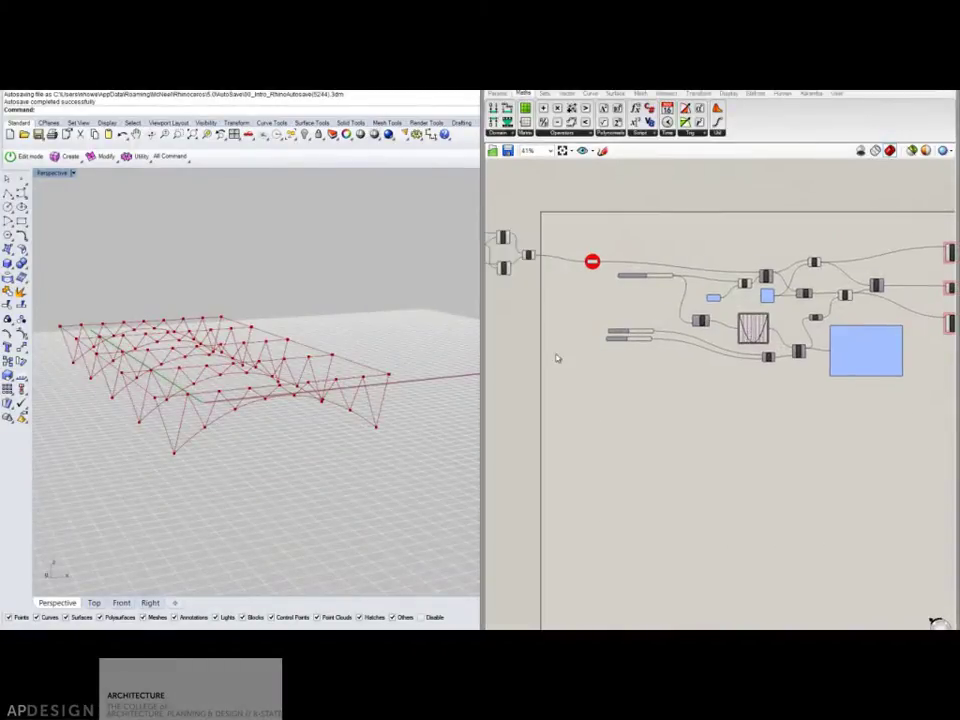
right_click_drag(291, 379, 398, 393)
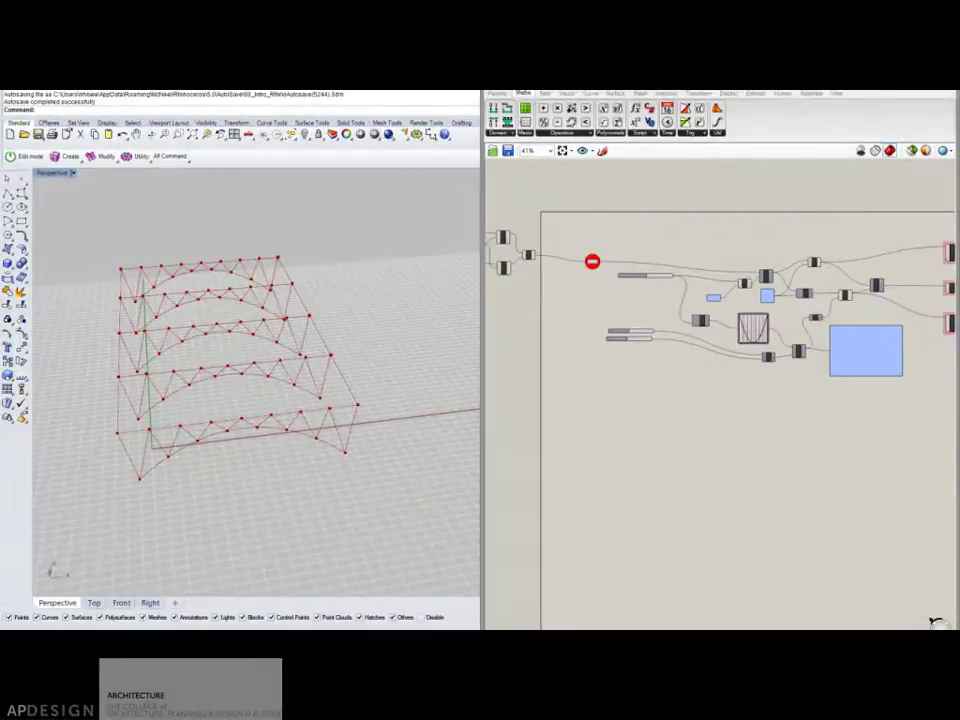